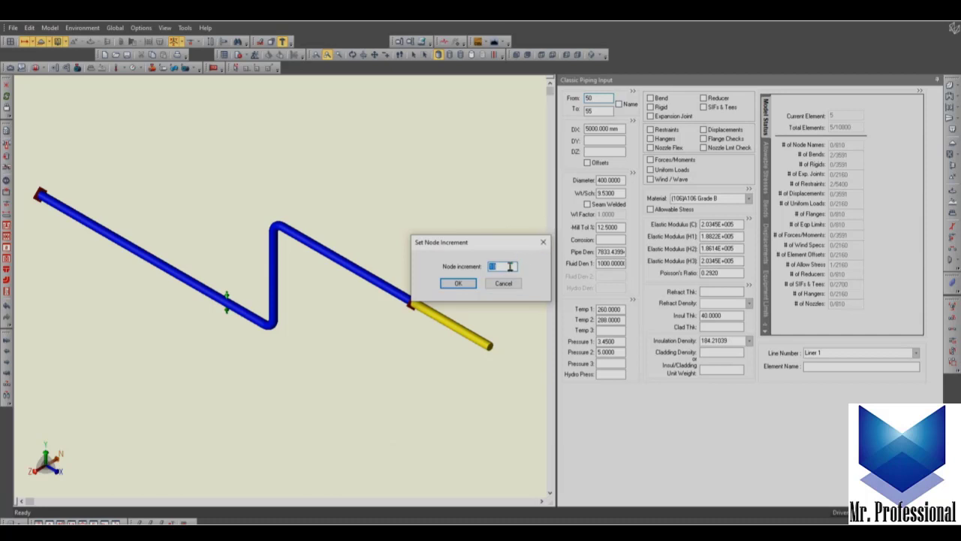
Set the node increment to 20 and insert a new element after element 50–55, ending at node 65
{"action": "type", "text": "20"}
{"action": "key", "text": "Return"}
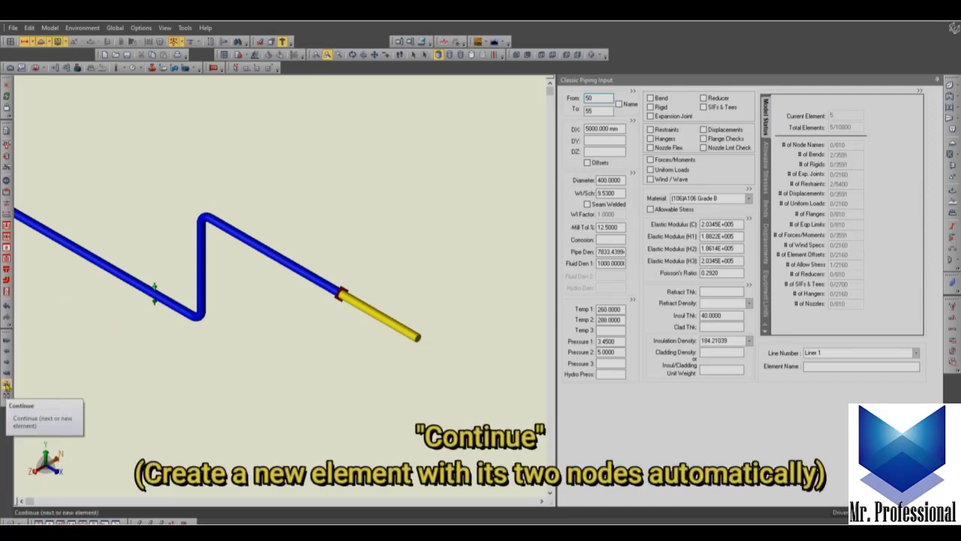
{"action": "left_click", "coordinate": [7, 145]}
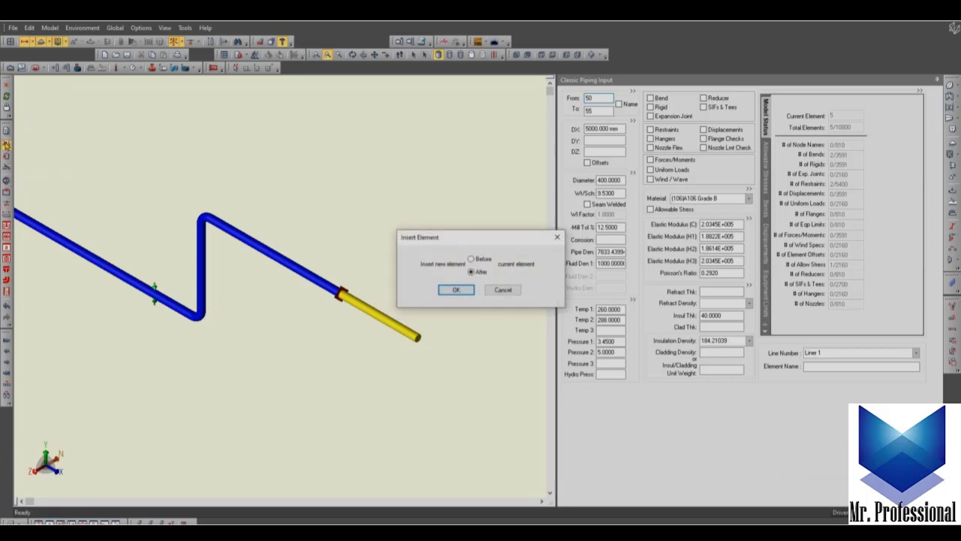
{"action": "left_click", "coordinate": [456, 290]}
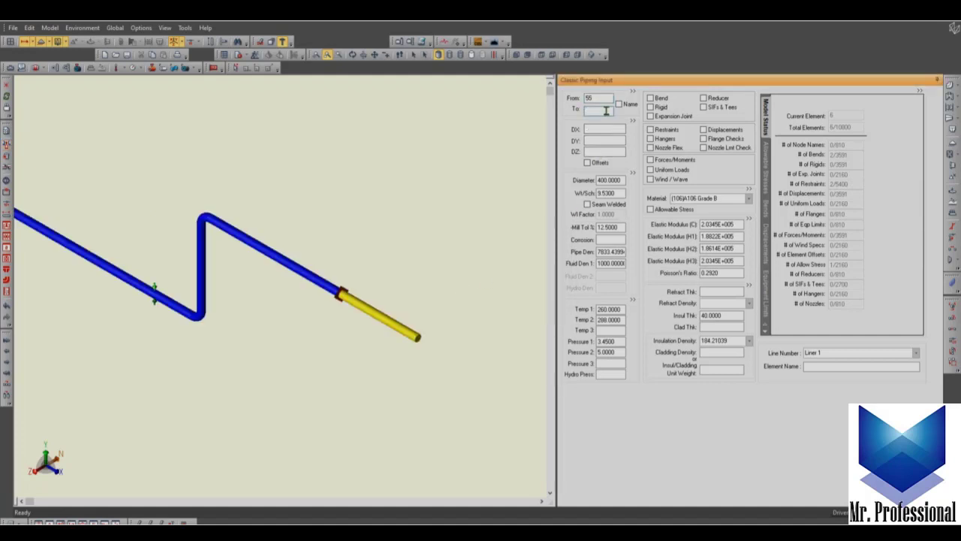
{"action": "type", "text": "65"}
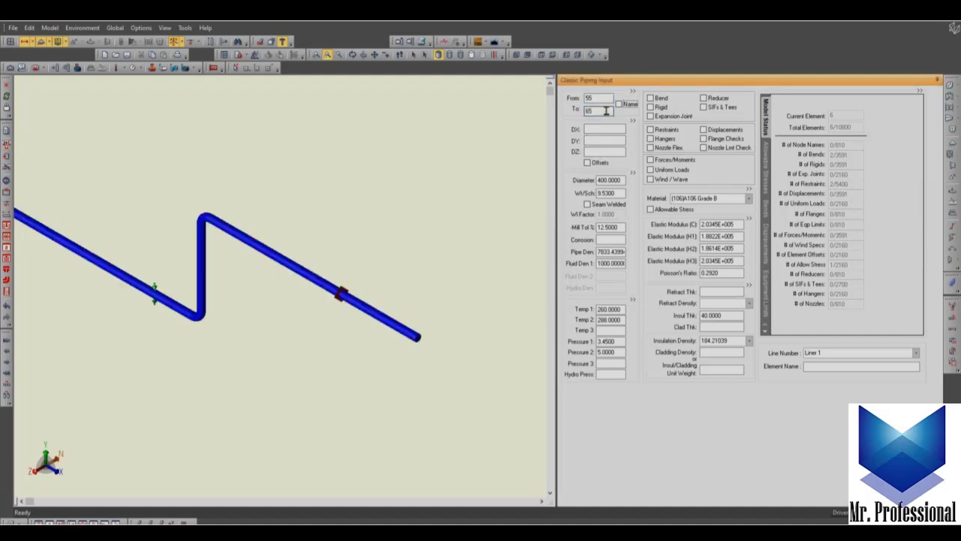
Set the DX length of element 55–65 to 5000 mm
{"action": "left_click", "coordinate": [615, 129]}
{"action": "type", "text": "1000"}
{"action": "key", "text": "Tab"}
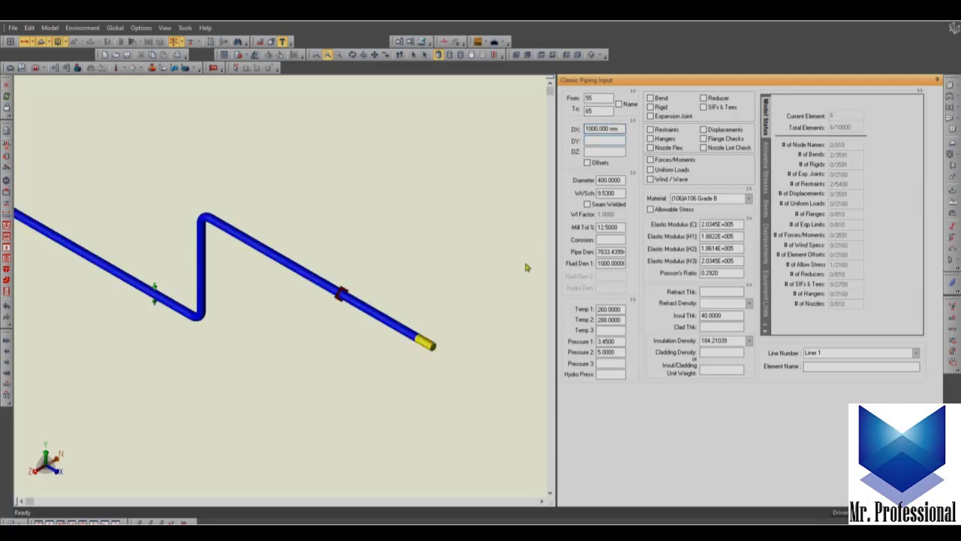
{"action": "left_click_drag", "start_coordinate": [619, 129], "coordinate": [509, 141]}
{"action": "type", "text": "5000"}
{"action": "key", "text": "Tab"}
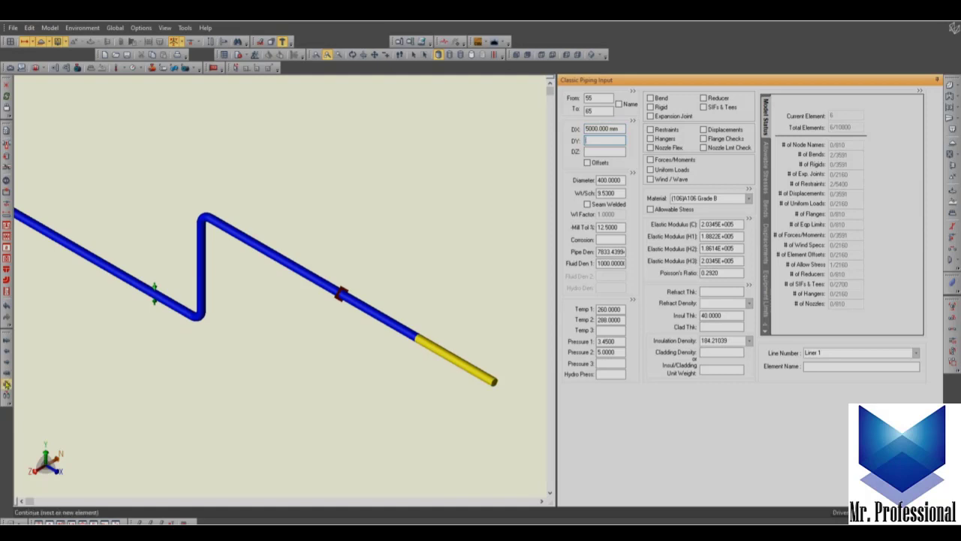
Continue the pipe with a new element from node 65 to 85 and set its DX to 5000 mm
{"action": "left_click", "coordinate": [6, 385]}
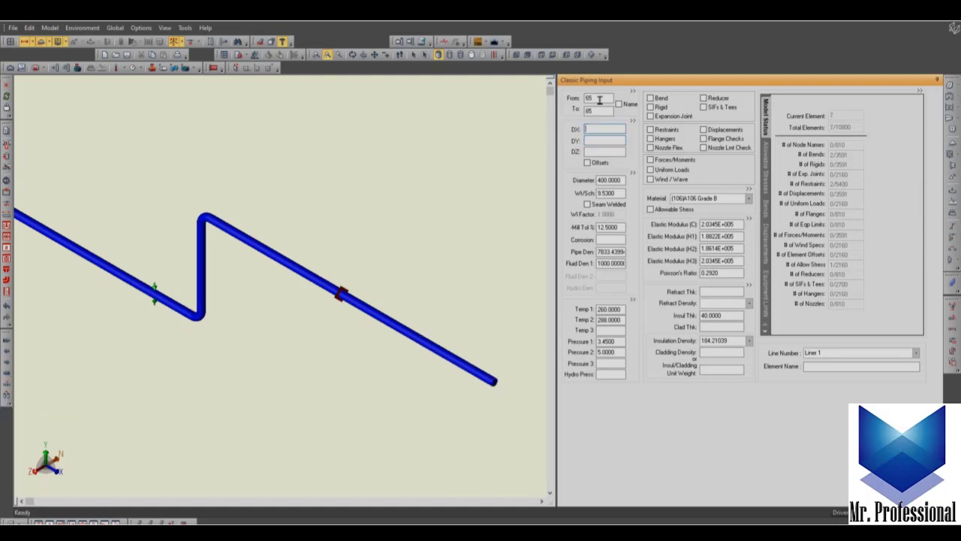
{"action": "left_click_drag", "start_coordinate": [600, 112], "coordinate": [586, 111]}
{"action": "left_click", "coordinate": [598, 130]}
{"action": "type", "text": "5000"}
{"action": "key", "text": "Tab"}
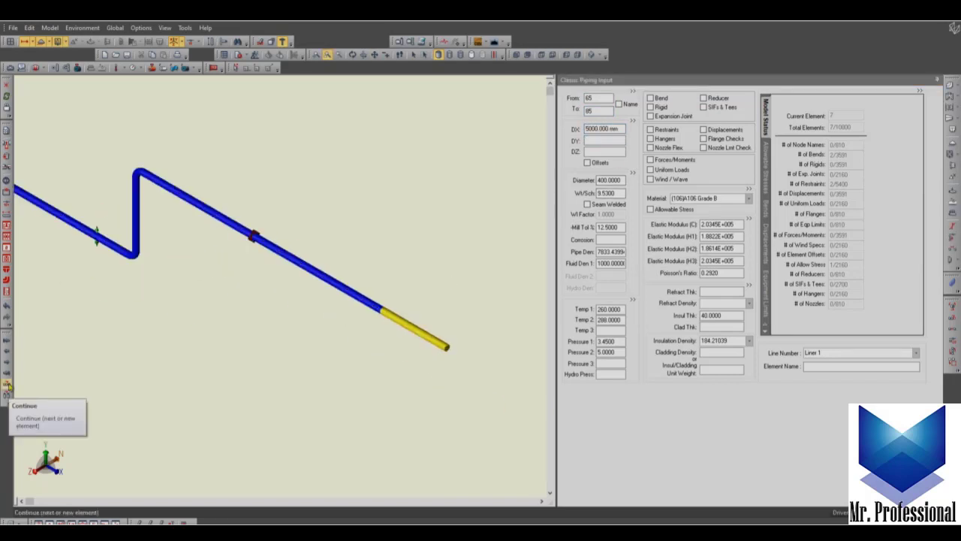
Continue to a new element from node 85 to 105 and set the node increment to 10
{"action": "left_click", "coordinate": [7, 385]}
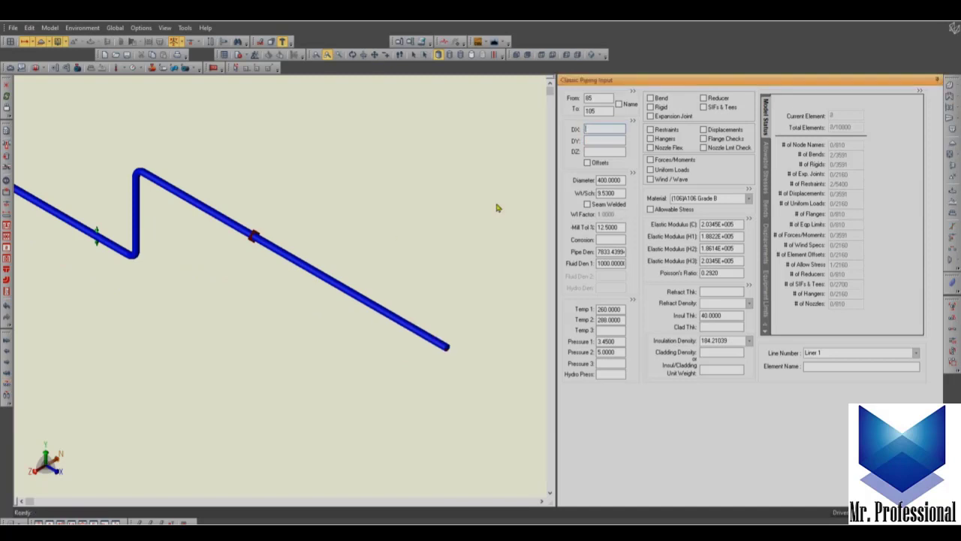
{"action": "double_click", "coordinate": [593, 110]}
{"action": "left_click", "coordinate": [8, 208]}
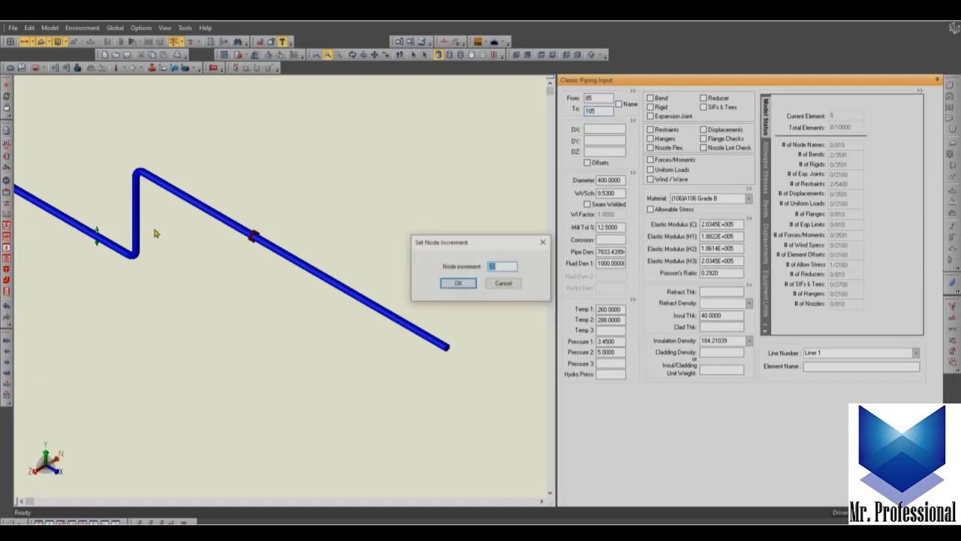
{"action": "type", "text": "10"}
{"action": "key", "text": "Return"}
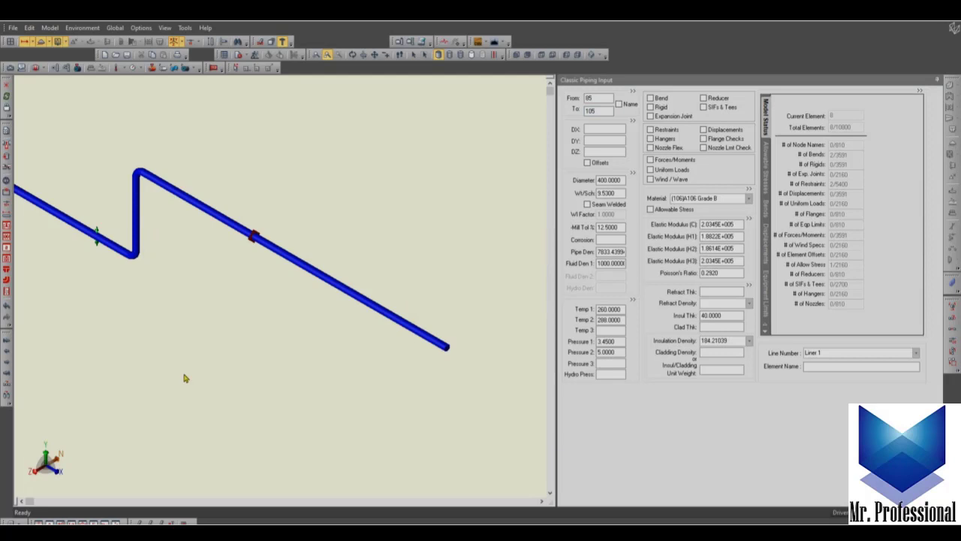
Set the DX length of element 85–105 to 1000 mm
{"action": "left_click", "coordinate": [7, 384]}
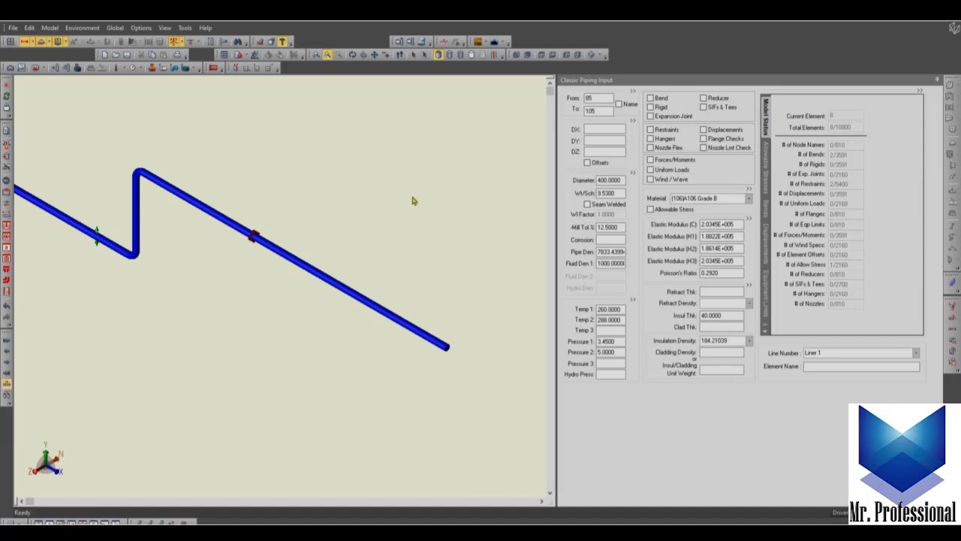
{"action": "double_click", "coordinate": [601, 110]}
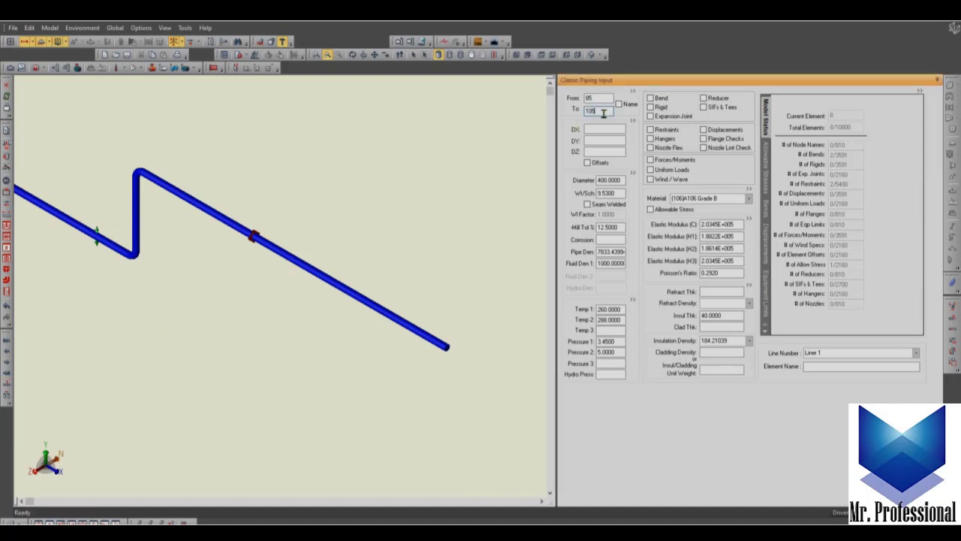
{"action": "left_click", "coordinate": [602, 127]}
{"action": "type", "text": "1000"}
{"action": "key", "text": "Return"}
{"action": "double_click", "coordinate": [593, 111]}
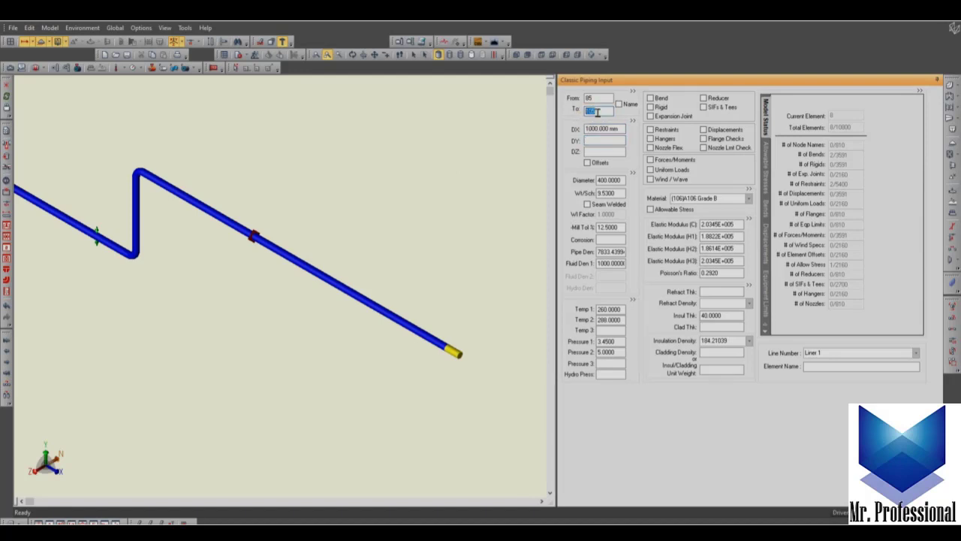
Continue the pipe with a new element from node 105 to 115 and set its DX to 5000 mm
{"action": "left_click", "coordinate": [6, 384]}
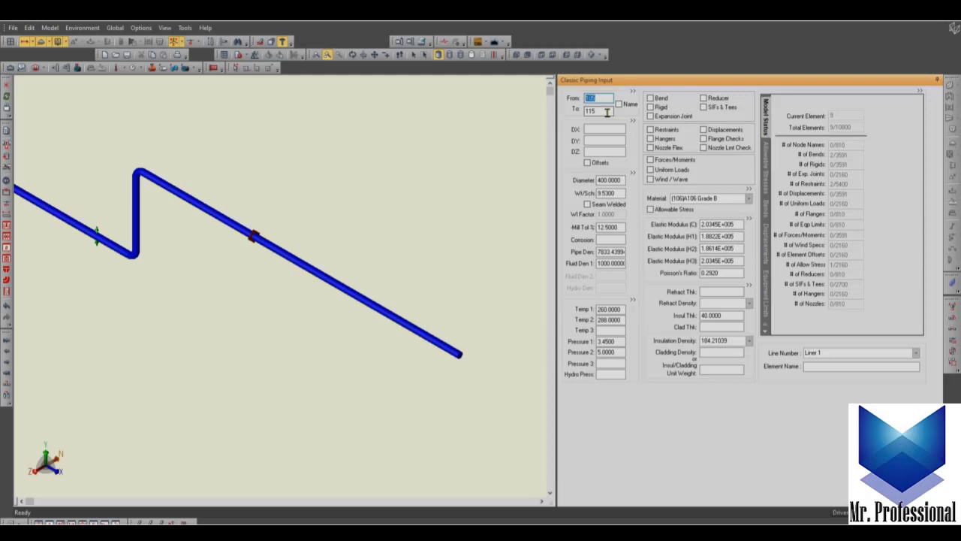
{"action": "double_click", "coordinate": [583, 110]}
{"action": "left_click", "coordinate": [603, 130]}
{"action": "type", "text": "5000"}
{"action": "key", "text": "Tab"}
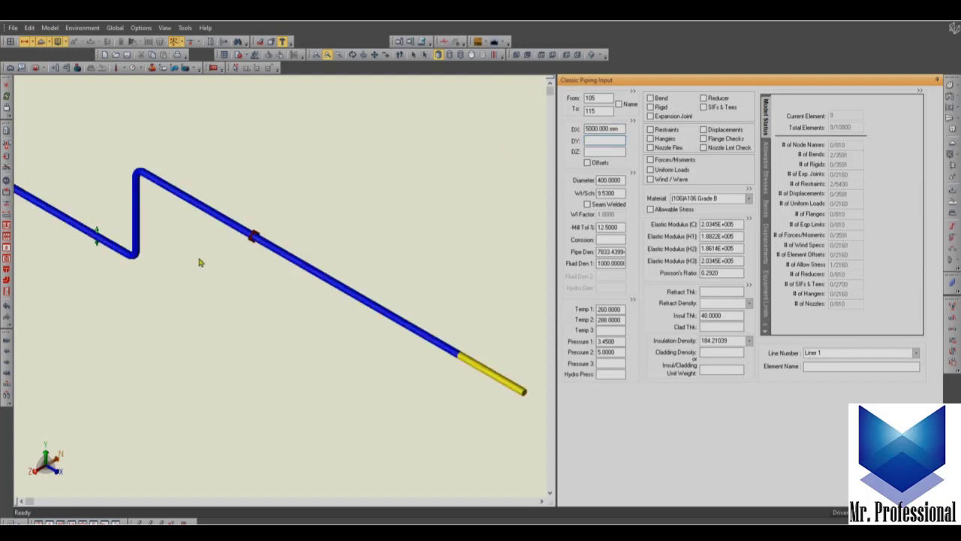
Measure the distance between node 40 at the top of the riser and end node 115
{"action": "middle_click_drag", "start_coordinate": [241, 354], "coordinate": [311, 374]}
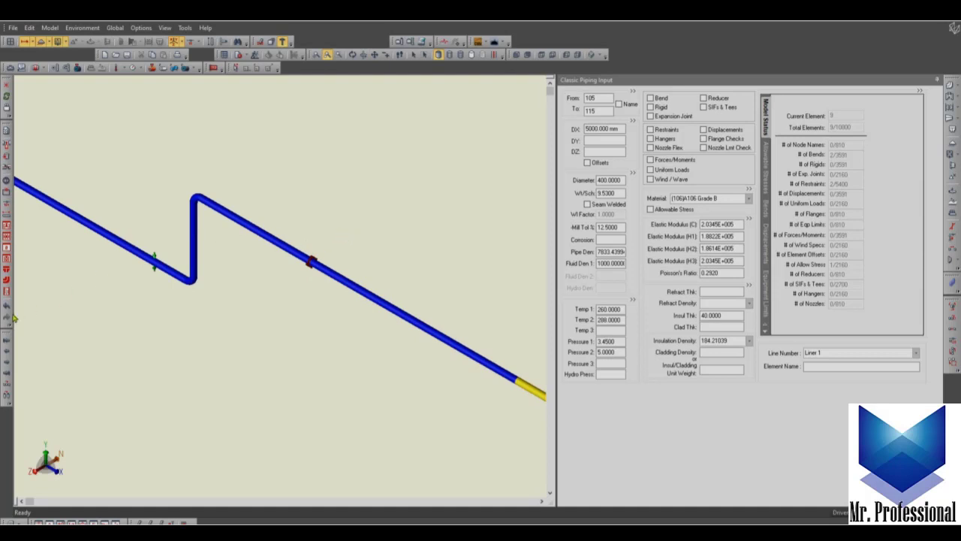
{"action": "left_click", "coordinate": [6, 216]}
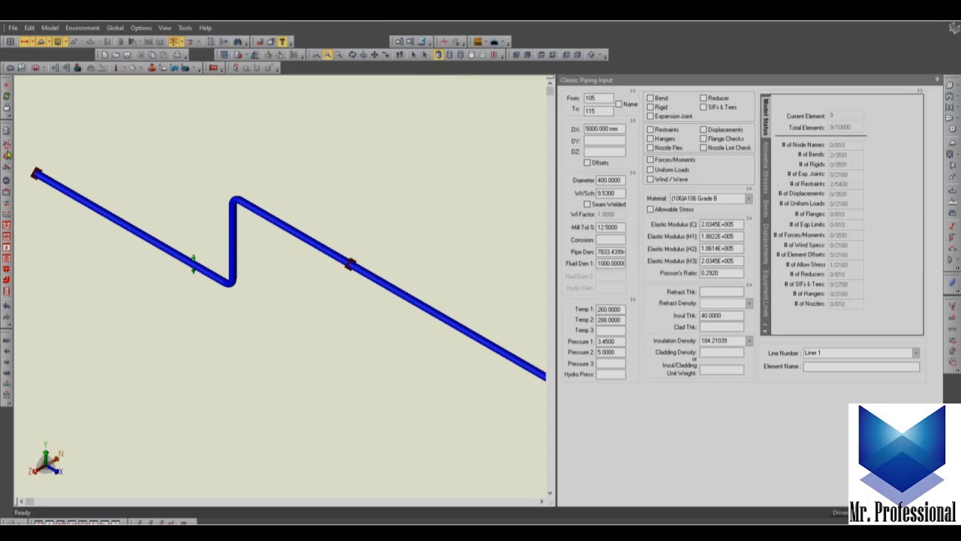
{"action": "left_click", "coordinate": [6, 215]}
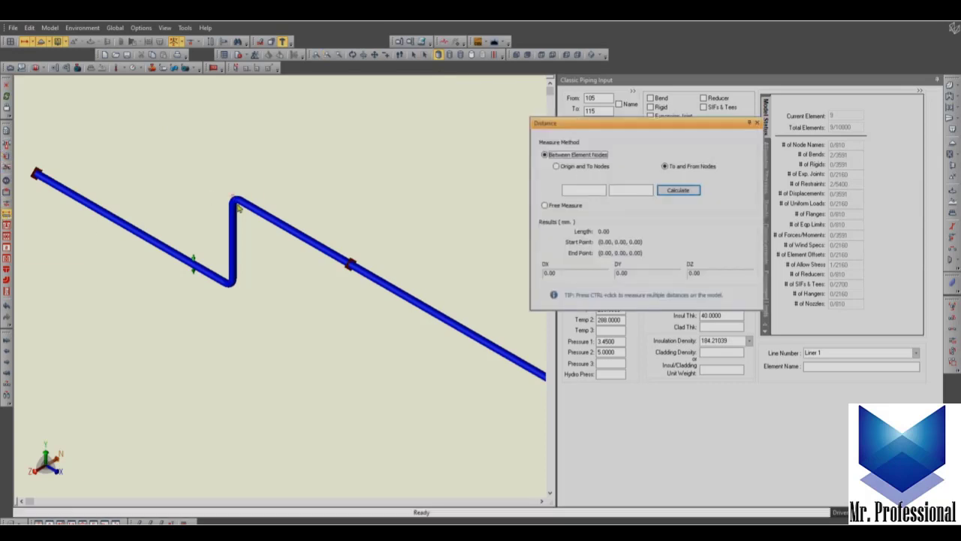
{"action": "middle_click_drag", "start_coordinate": [347, 266], "coordinate": [289, 254]}
{"action": "scroll", "coordinate": [371, 301], "scroll_direction": "down", "scroll_amount": 2}
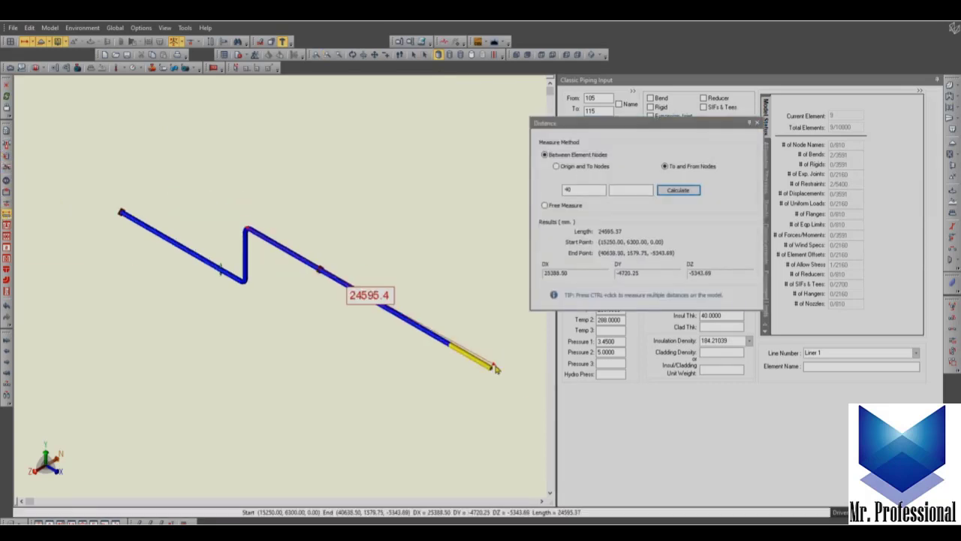
{"action": "left_click", "coordinate": [490, 373]}
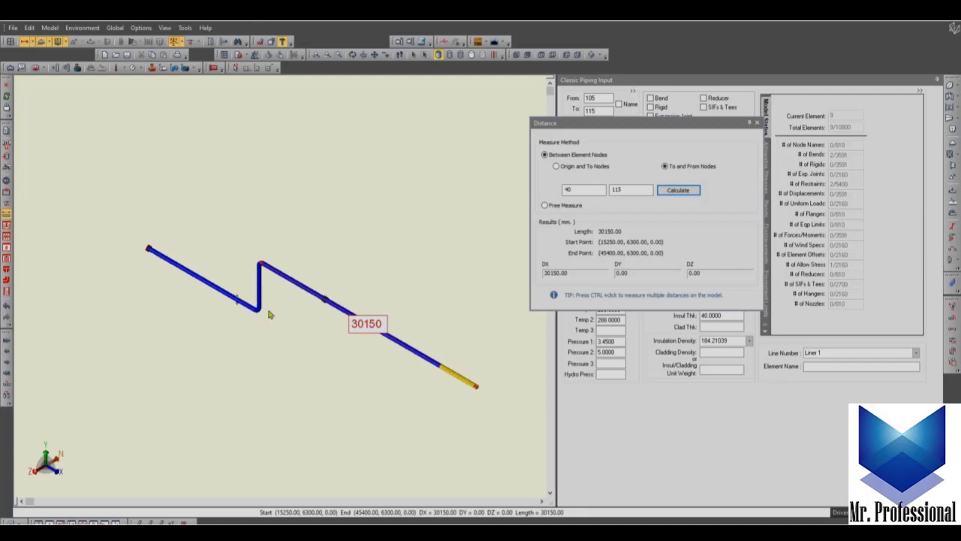
Measure the height of the vertical riser between nodes 40 and 30
{"action": "scroll", "coordinate": [242, 322], "scroll_direction": "up", "scroll_amount": 2}
{"action": "left_click", "coordinate": [250, 314]}
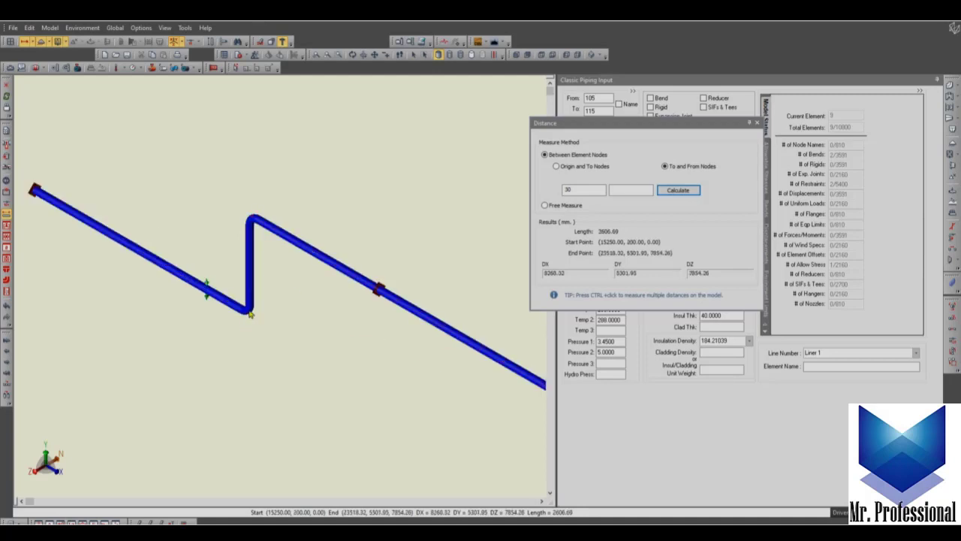
{"action": "left_click", "coordinate": [235, 314]}
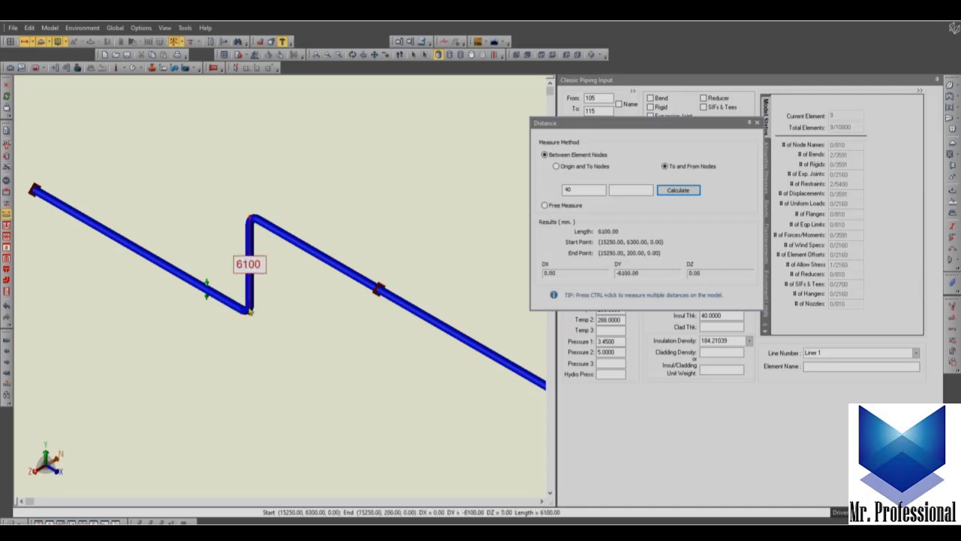
{"action": "left_click", "coordinate": [250, 312]}
{"action": "scroll", "coordinate": [234, 278], "scroll_direction": "down", "scroll_amount": 2}
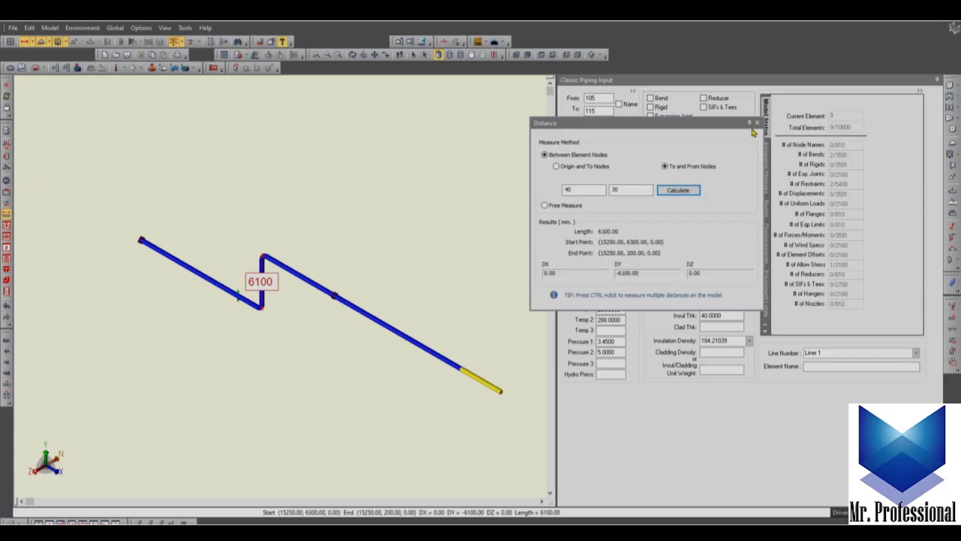
Add distance measurements from node 40 to 115 and from node 30 to 10 alongside the riser's, and close the Distance tool
{"action": "left_click", "coordinate": [263, 256], "text": "ctrl"}
{"action": "left_click", "coordinate": [502, 392], "text": "ctrl"}
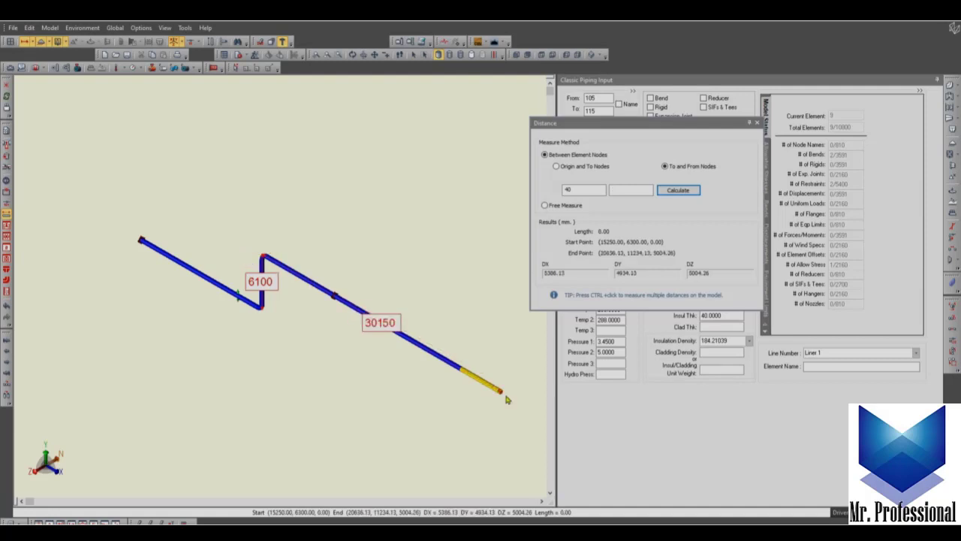
{"action": "left_click", "coordinate": [507, 401], "text": "ctrl"}
{"action": "left_click", "coordinate": [503, 399], "text": "ctrl"}
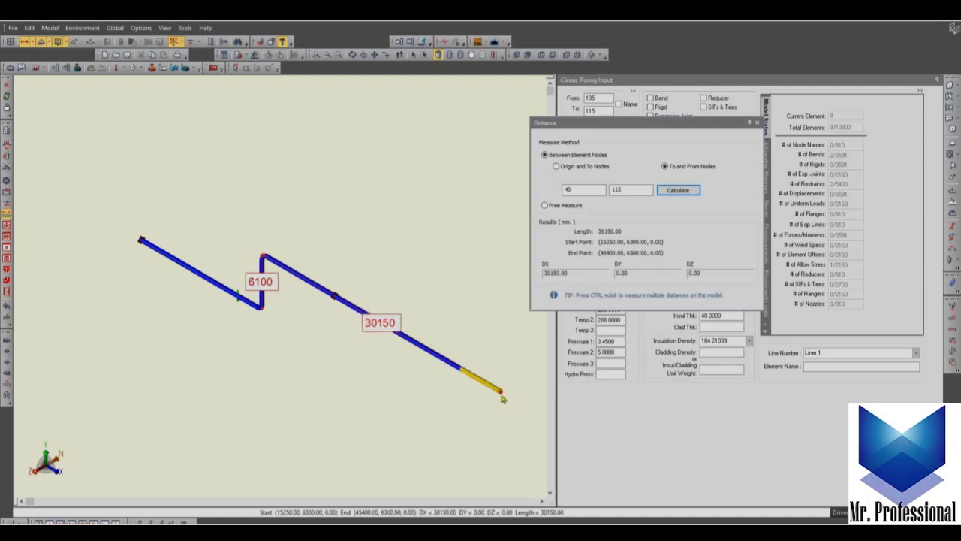
{"action": "left_click", "coordinate": [143, 242], "text": "ctrl"}
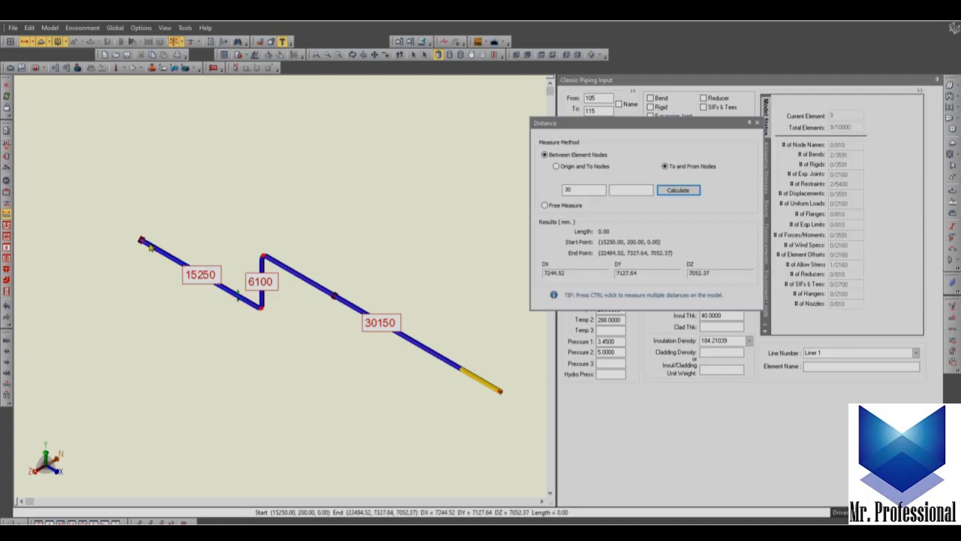
{"action": "left_click", "coordinate": [333, 289], "text": "ctrl"}
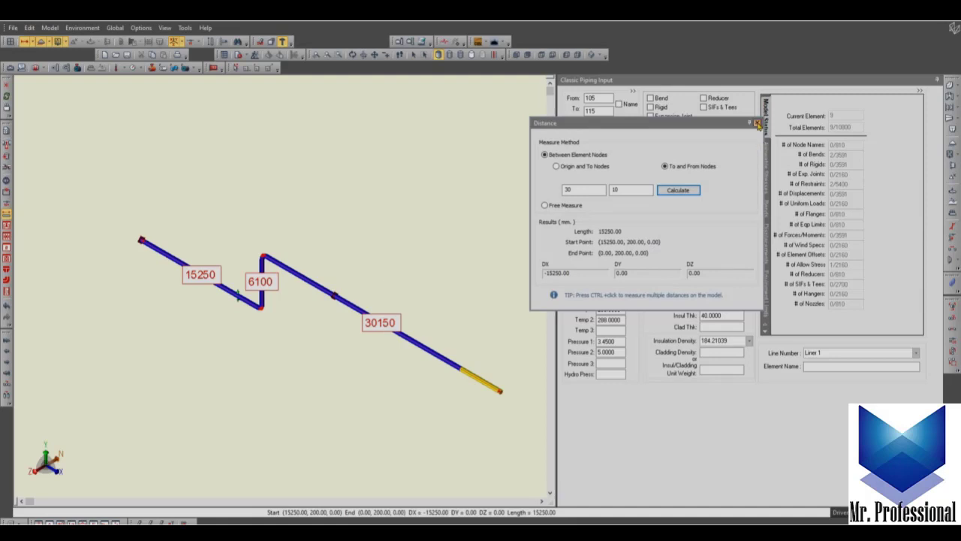
{"action": "left_click", "coordinate": [757, 123]}
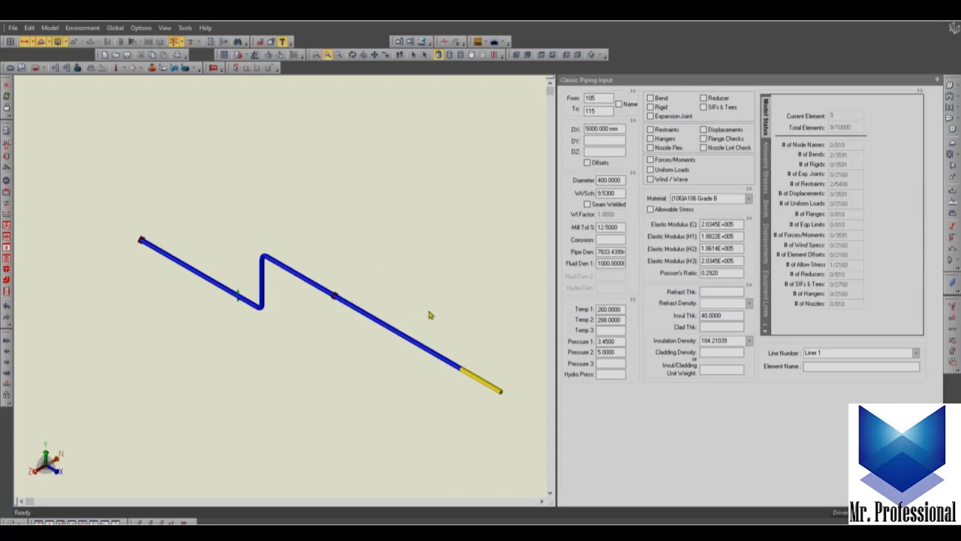
Review the rigid types, end types and classes offered in the valve and flange database, and close it without applying anything
{"action": "middle_click_drag", "start_coordinate": [428, 315], "coordinate": [462, 301]}
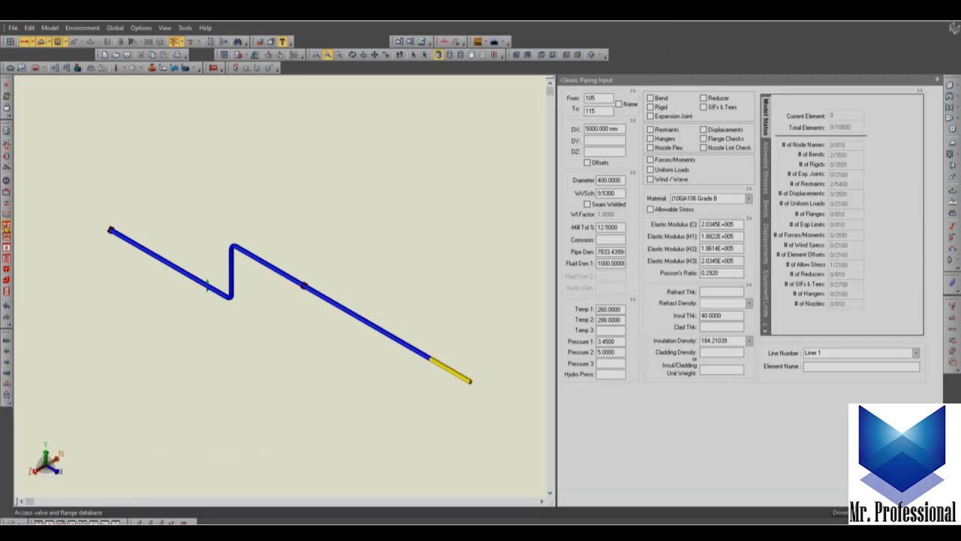
{"action": "left_click", "coordinate": [7, 226]}
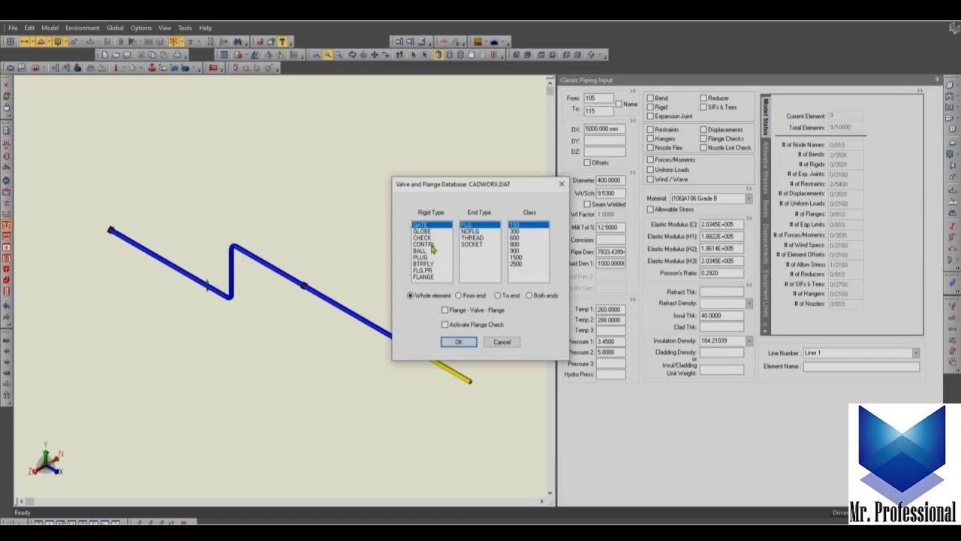
{"action": "left_click_drag", "start_coordinate": [523, 182], "coordinate": [474, 131]}
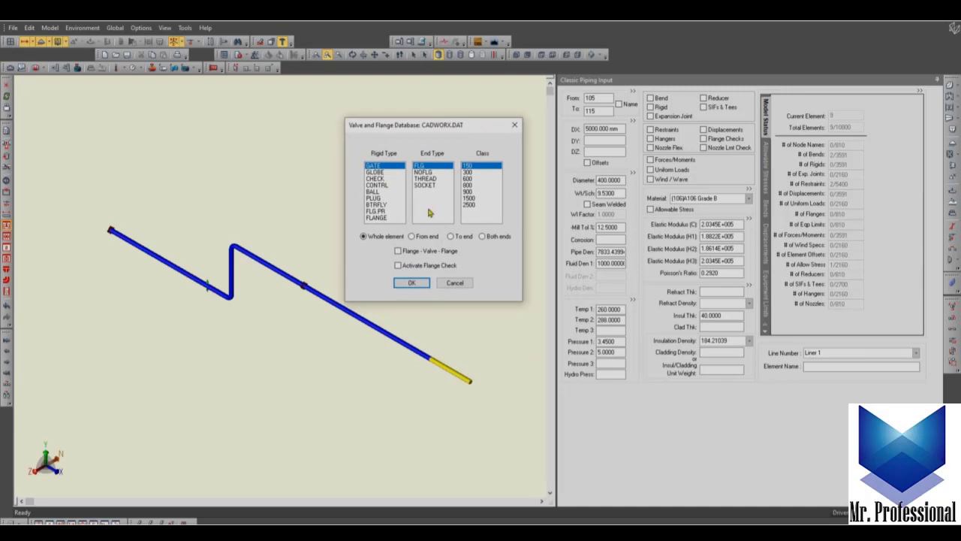
{"action": "left_click", "coordinate": [514, 124]}
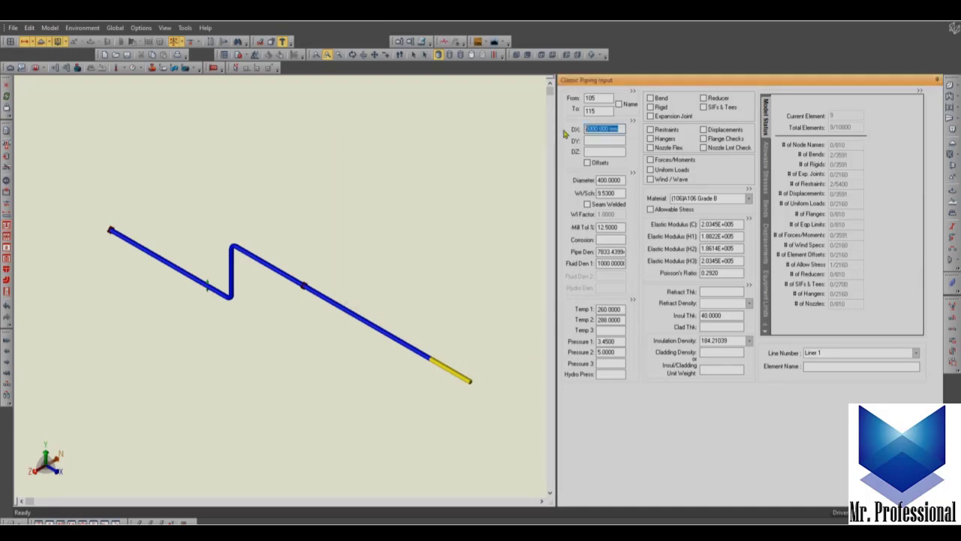
Set the length of the last element, from node 105 to 115, to 1000 mm in X and make it rigid with a weight of 500
{"action": "type", "text": "1000"}
{"action": "key", "text": "Tab"}
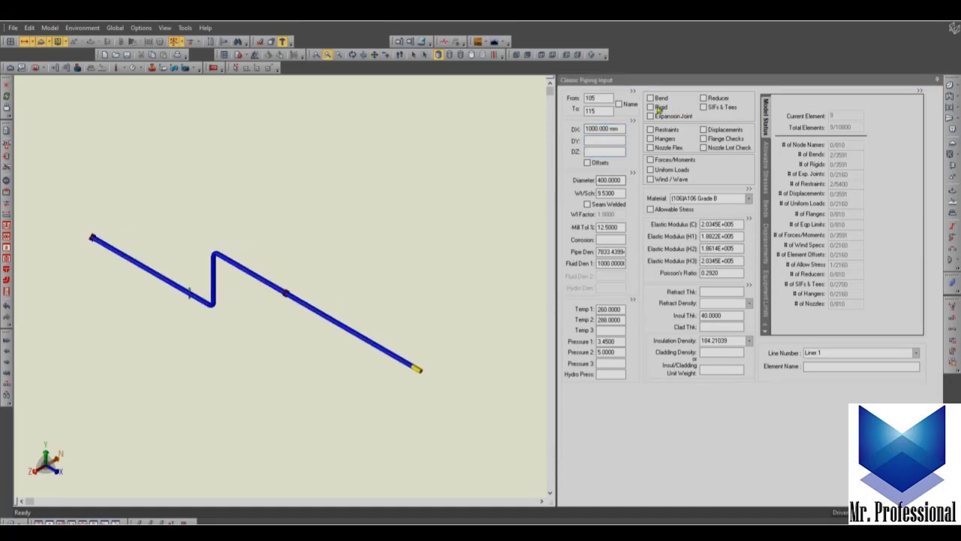
{"action": "left_click", "coordinate": [663, 106]}
{"action": "double_click", "coordinate": [663, 109]}
{"action": "left_click", "coordinate": [860, 134]}
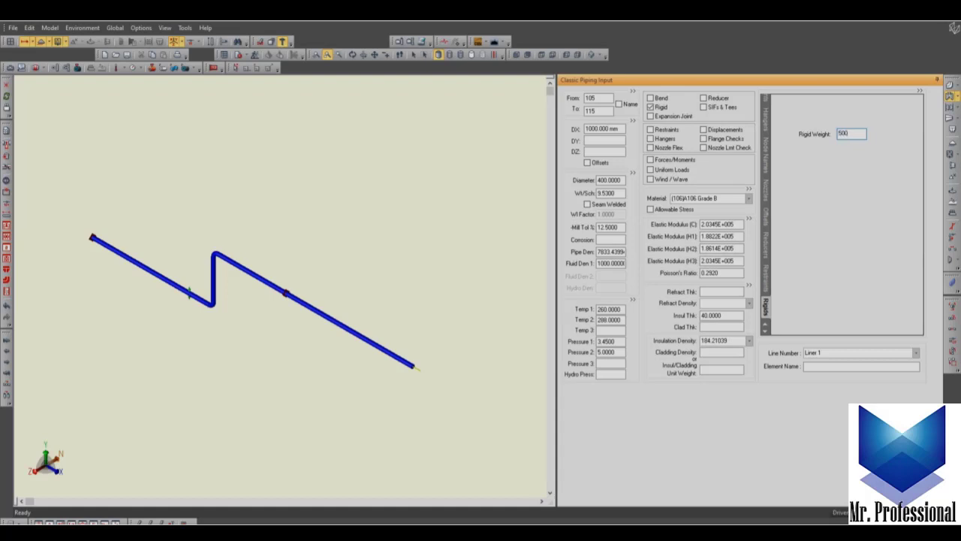
{"action": "key", "text": "Return"}
{"action": "left_click", "coordinate": [408, 284]}
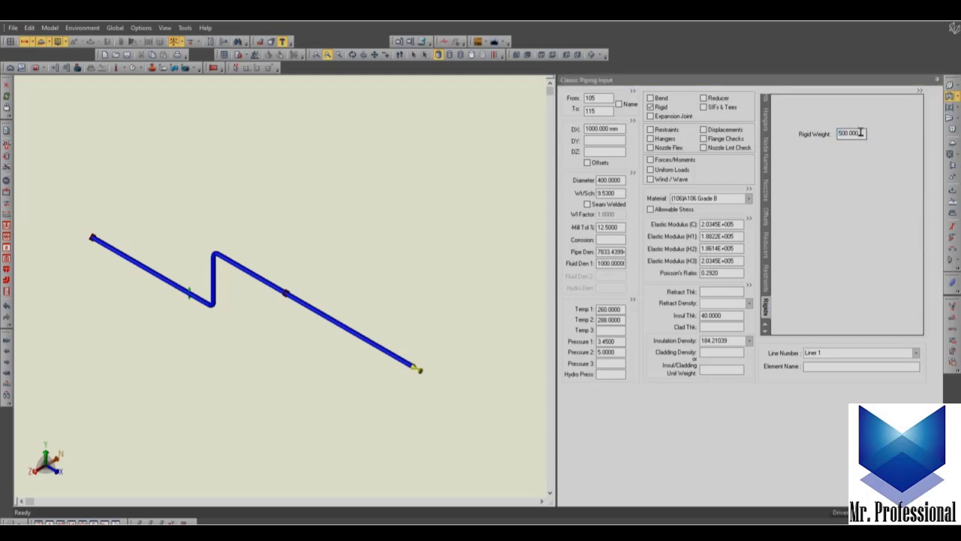
{"action": "scroll", "coordinate": [413, 372], "scroll_direction": "up", "scroll_amount": 10}
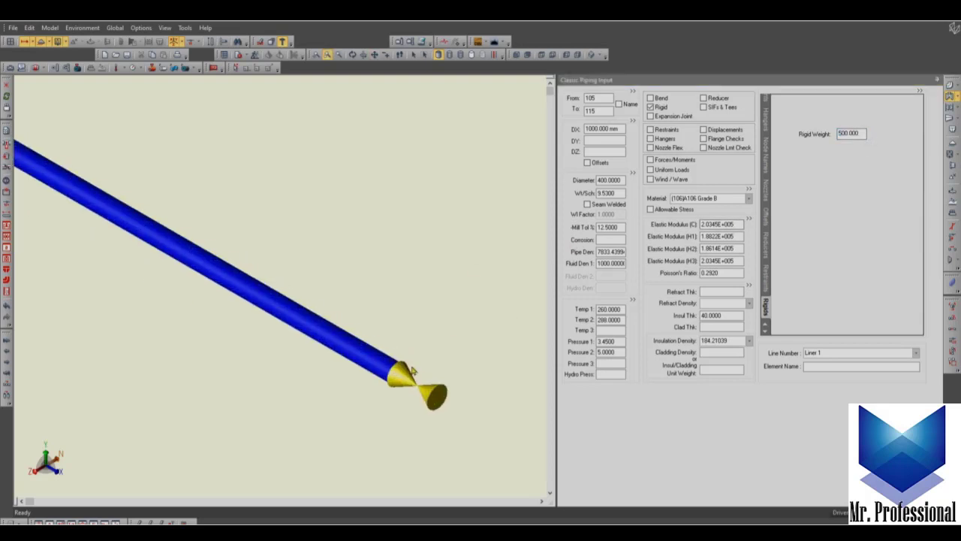
{"action": "middle_click_drag", "start_coordinate": [420, 391], "coordinate": [372, 348]}
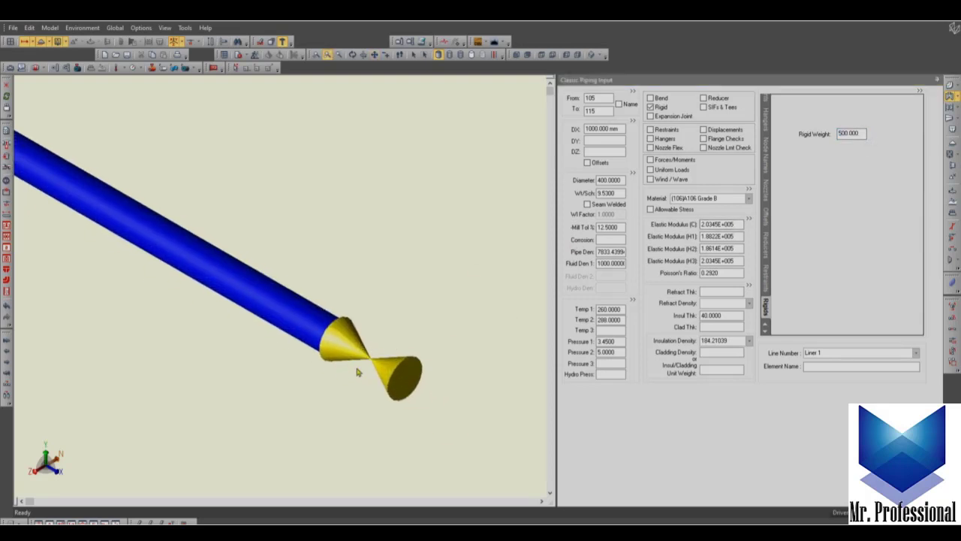
Make the adjoining element from node 85 to 105 rigid with a weight of 50 and set its DX to 50 mm
{"action": "left_click", "coordinate": [322, 320]}
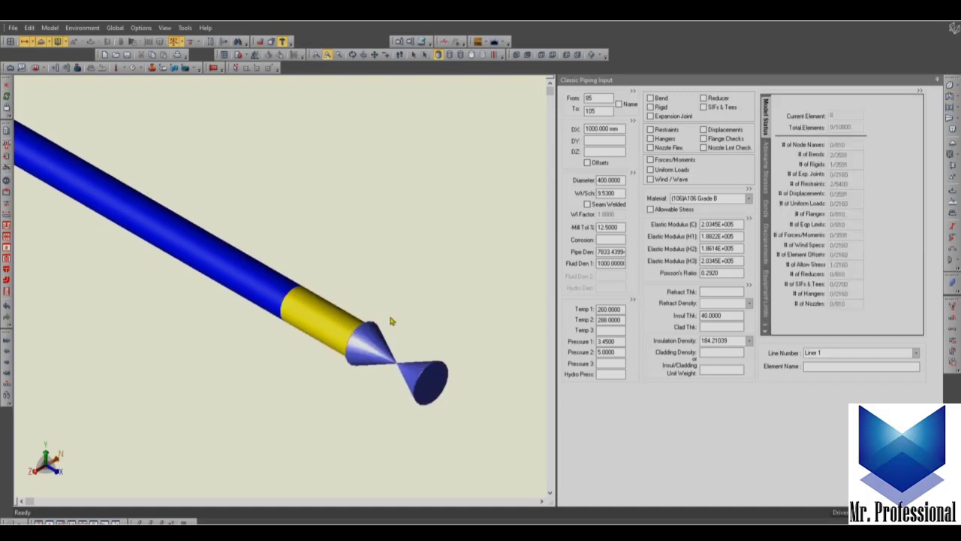
{"action": "left_click", "coordinate": [661, 108]}
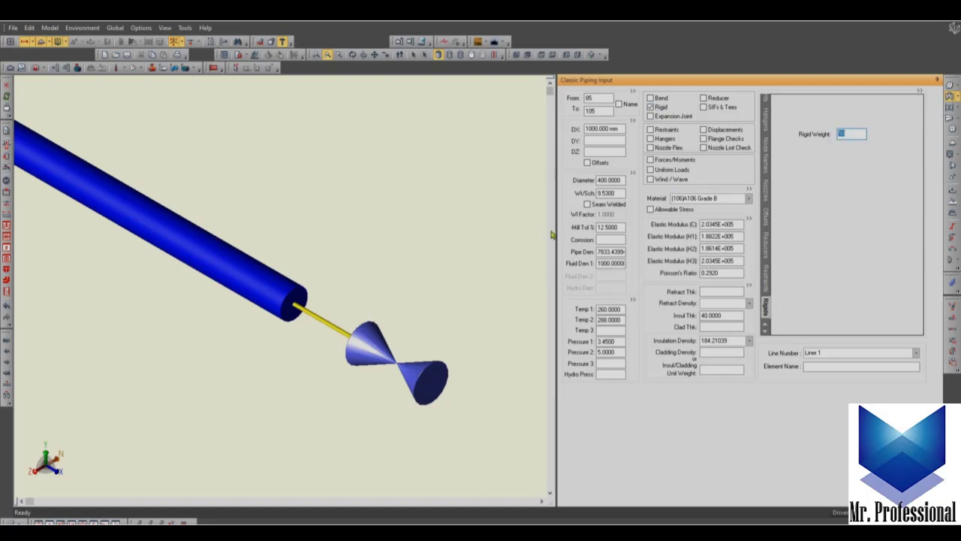
{"action": "left_click", "coordinate": [450, 262]}
{"action": "left_click", "coordinate": [617, 129]}
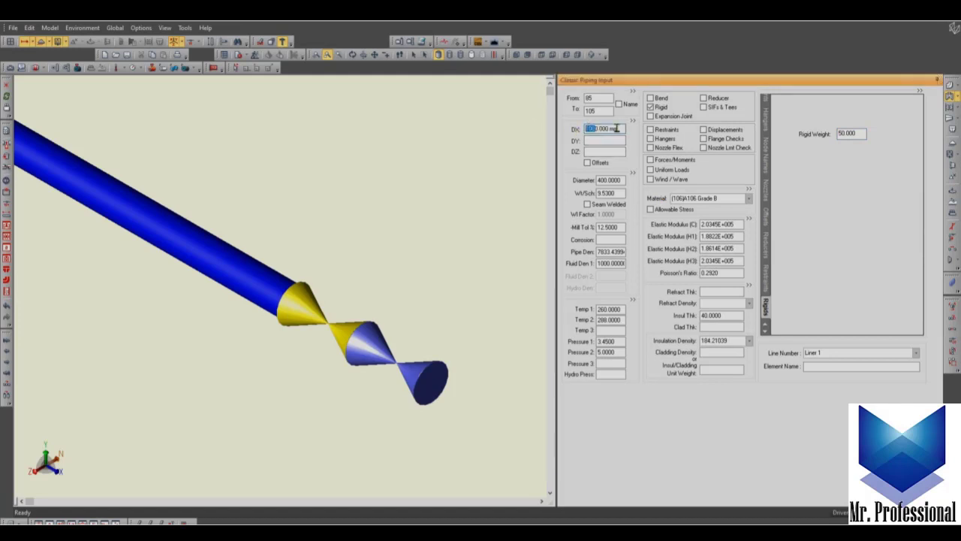
{"action": "type", "text": "50"}
{"action": "key", "text": "Tab"}
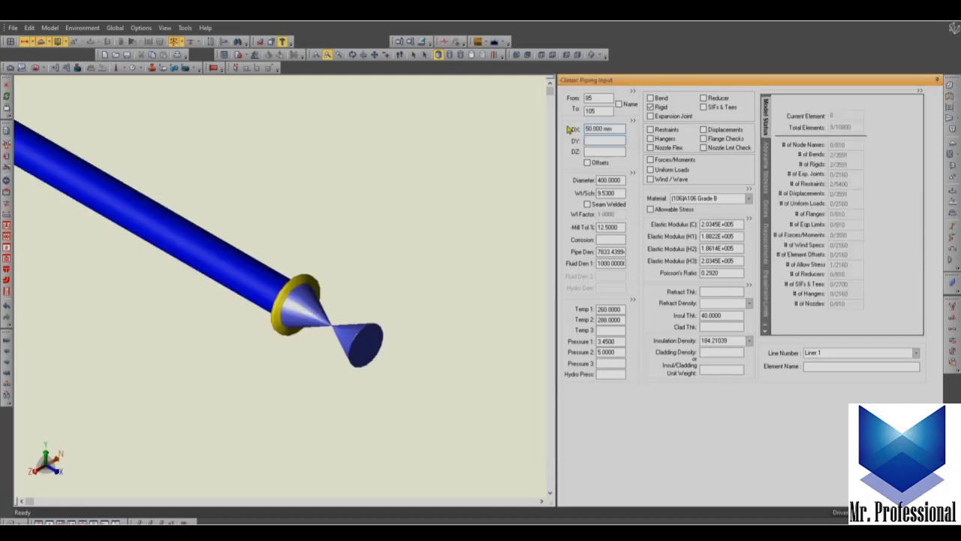
{"action": "left_click", "coordinate": [430, 253]}
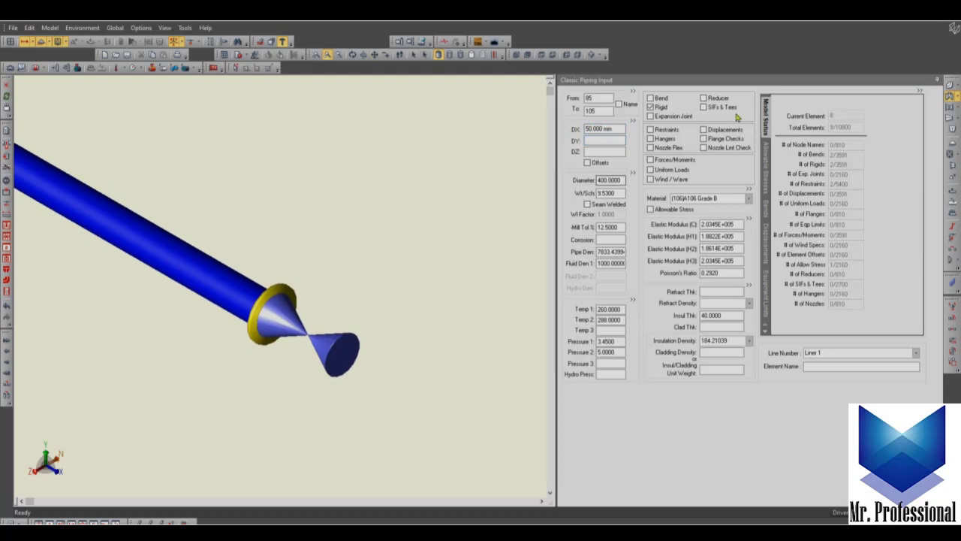
Re-enter the rigid weight of 50 for the flange element between nodes 85 and 105 and set its DX to 100 mm
{"action": "left_click", "coordinate": [661, 107]}
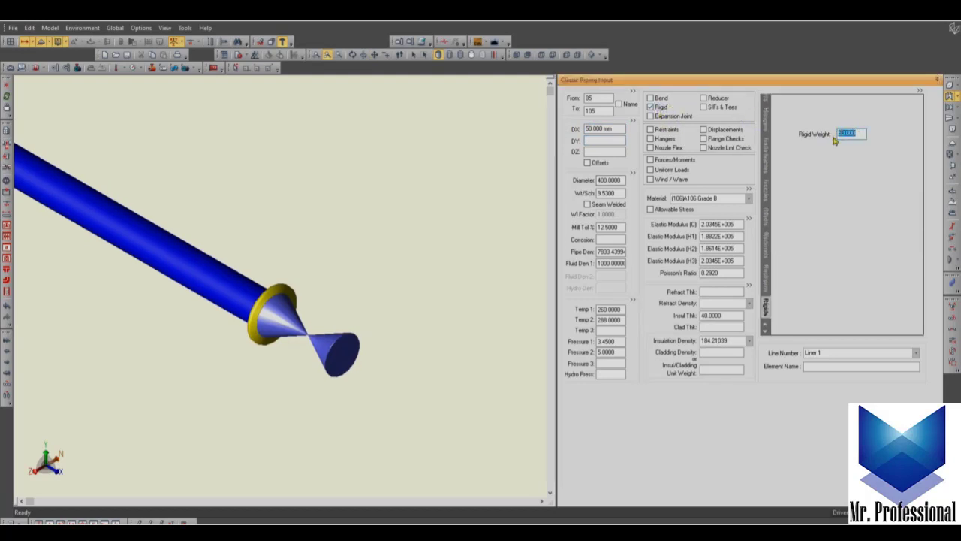
{"action": "type", "text": "5"}
{"action": "left_click", "coordinate": [396, 277]}
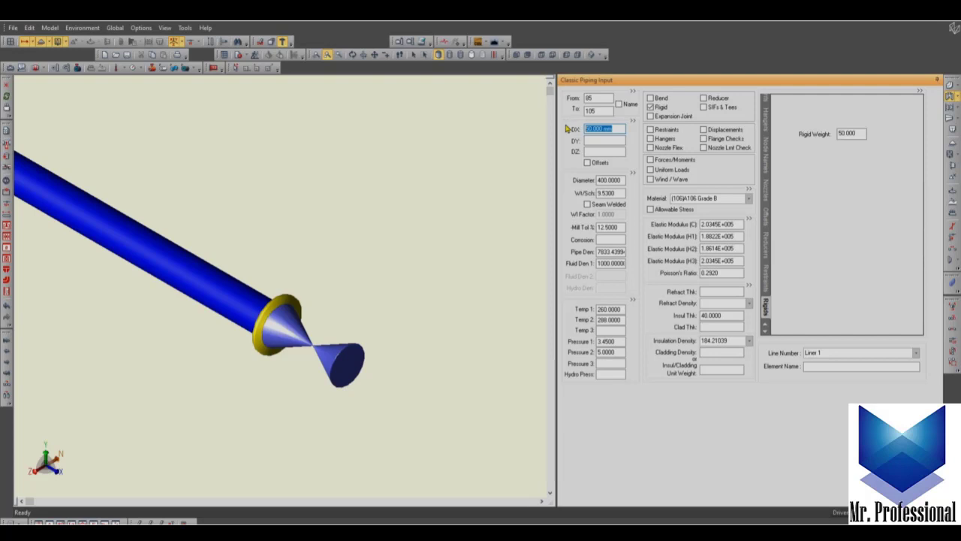
{"action": "type", "text": "100"}
{"action": "key", "text": "Tab"}
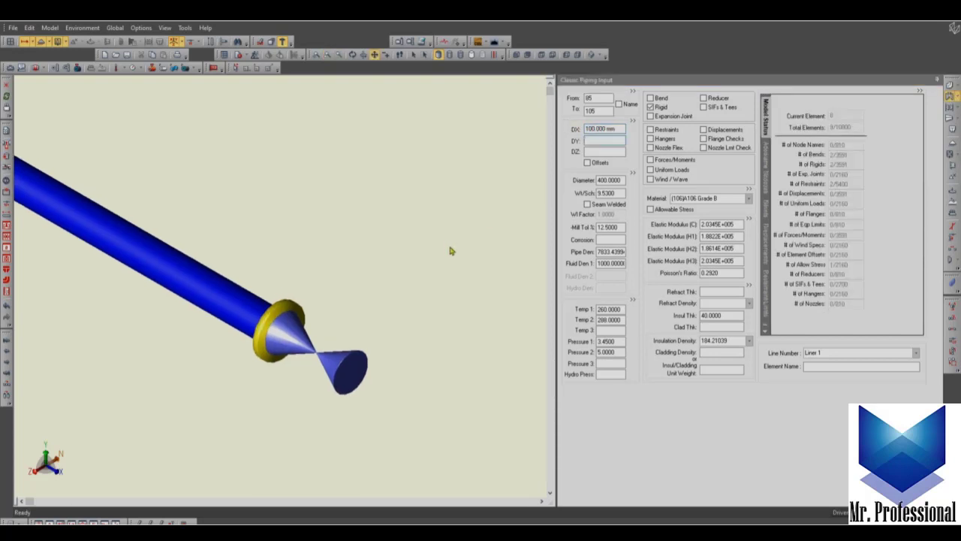
{"action": "left_click", "coordinate": [314, 359]}
{"action": "middle_click_drag", "start_coordinate": [424, 342], "coordinate": [387, 282]}
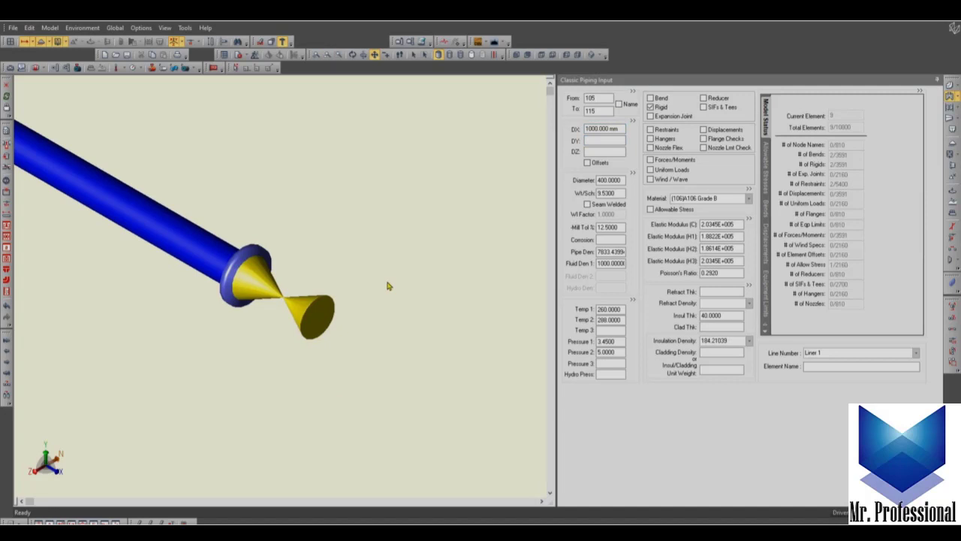
Open the job title and enter "First model" as the project and "Udemy's student" as the client
{"action": "left_click", "coordinate": [6, 249]}
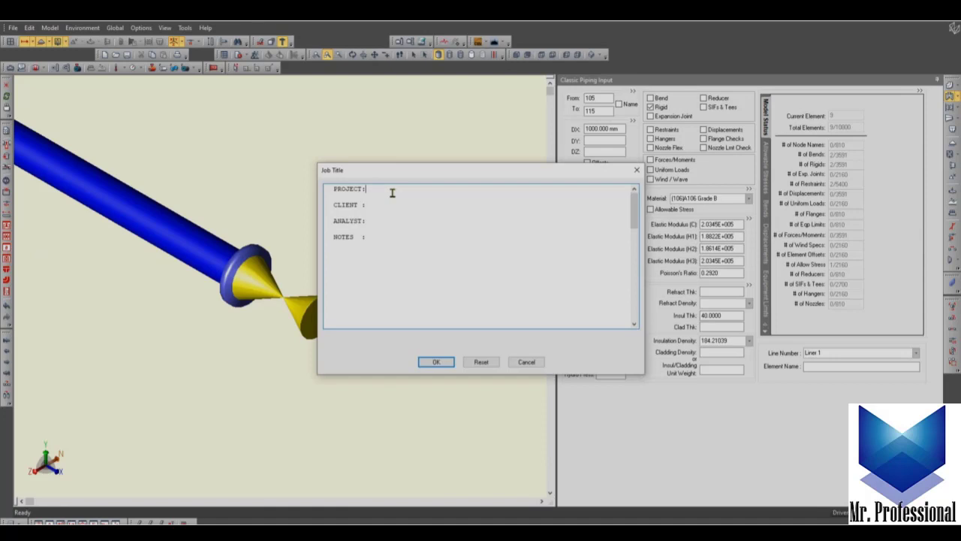
{"action": "type", "text": "Fie"}
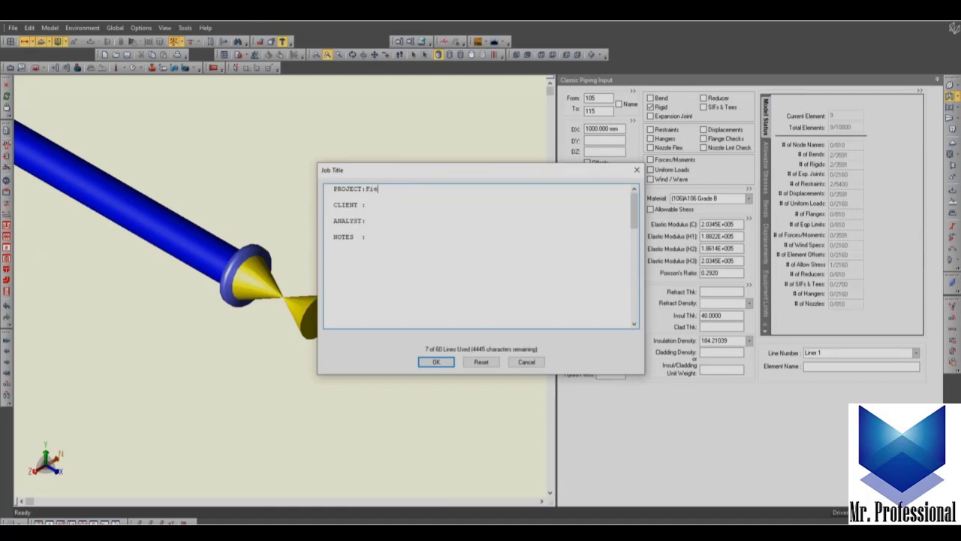
{"action": "type", "text": "st model"}
{"action": "left_click", "coordinate": [406, 202]}
{"action": "type", "text": "Udemy's stude"}
Complete the job title with analyst "Person who made the piping stress analysis" and notes "Observations", and accept it
{"action": "left_click", "coordinate": [389, 222]}
{"action": "type", "text": "Person who mad"}
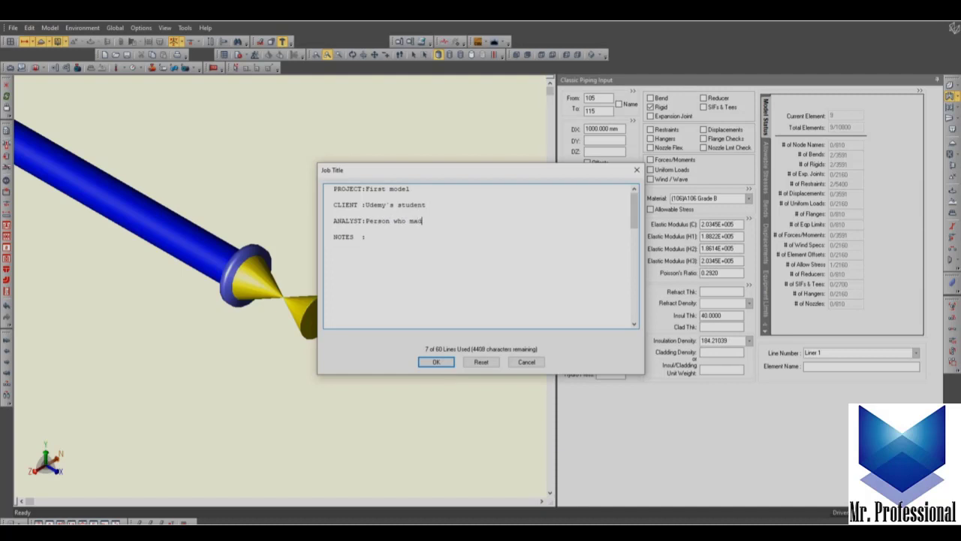
{"action": "type", "text": "e the piping stress analysis"}
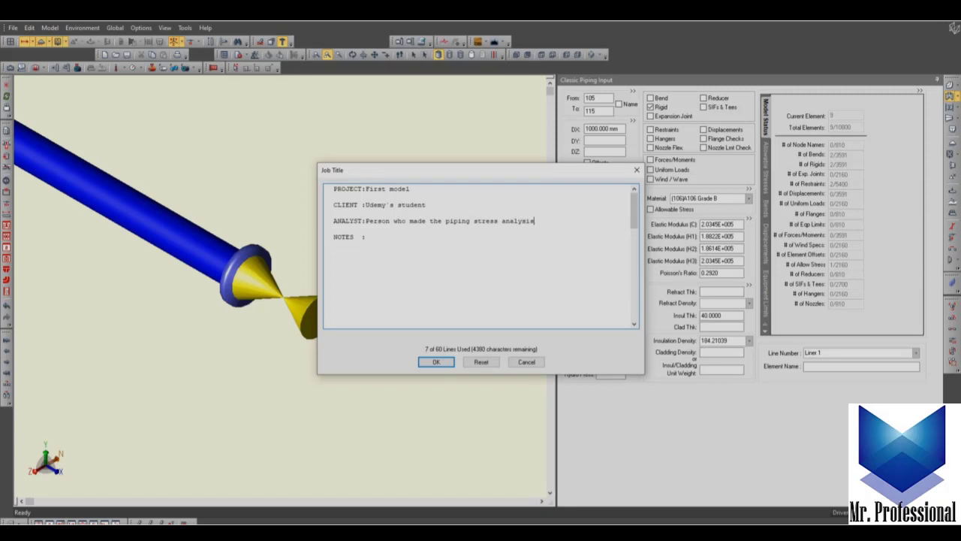
{"action": "left_click", "coordinate": [384, 235]}
{"action": "type", "text": "Observations"}
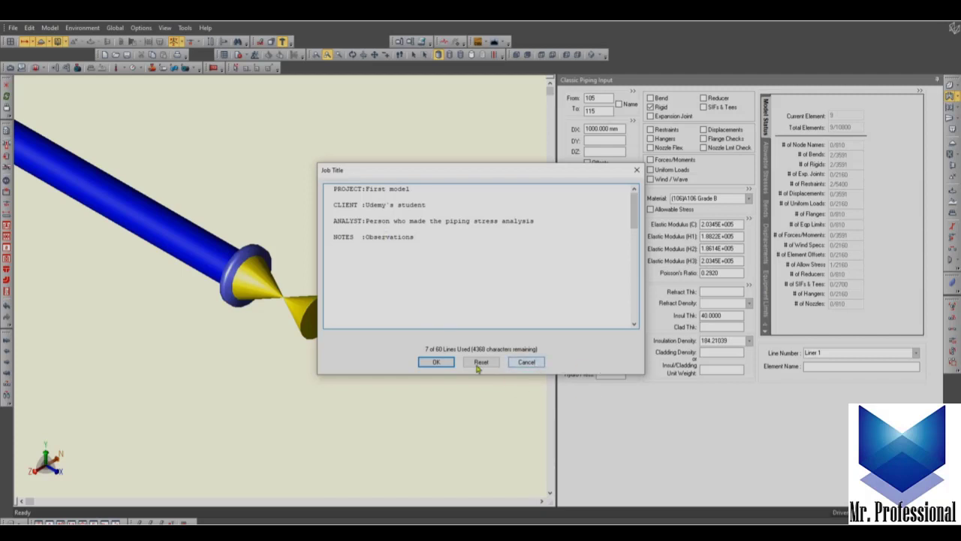
{"action": "left_click", "coordinate": [436, 363]}
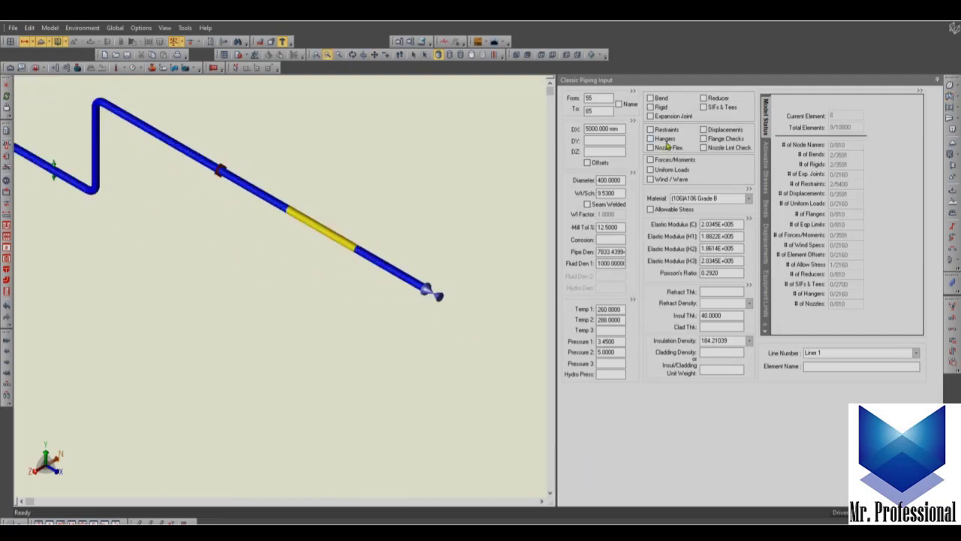
Add a hanger at node 65 of the 5000 mm element, review the available hanger tables and keep 1 - ANVIL
{"action": "left_click", "coordinate": [668, 143]}
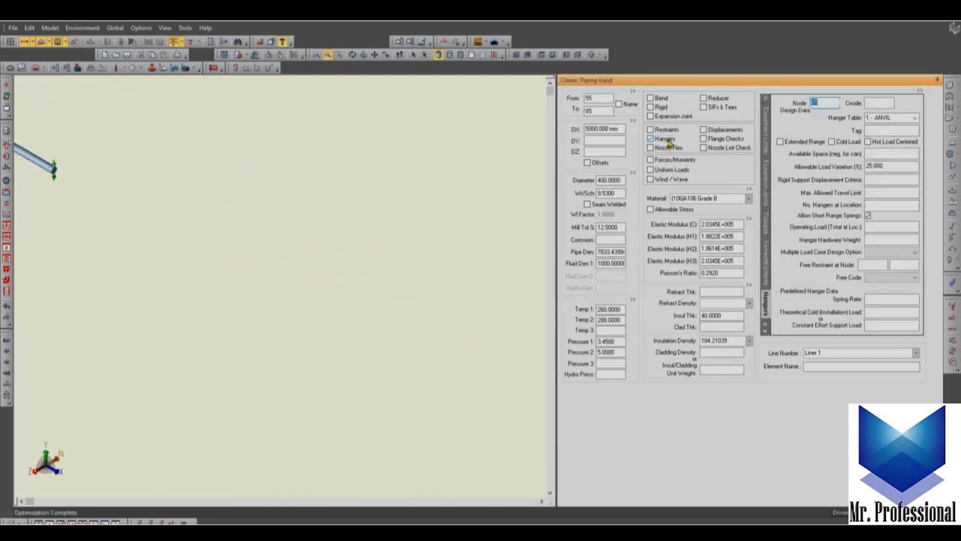
{"action": "middle_click_drag", "start_coordinate": [377, 241], "coordinate": [473, 240]}
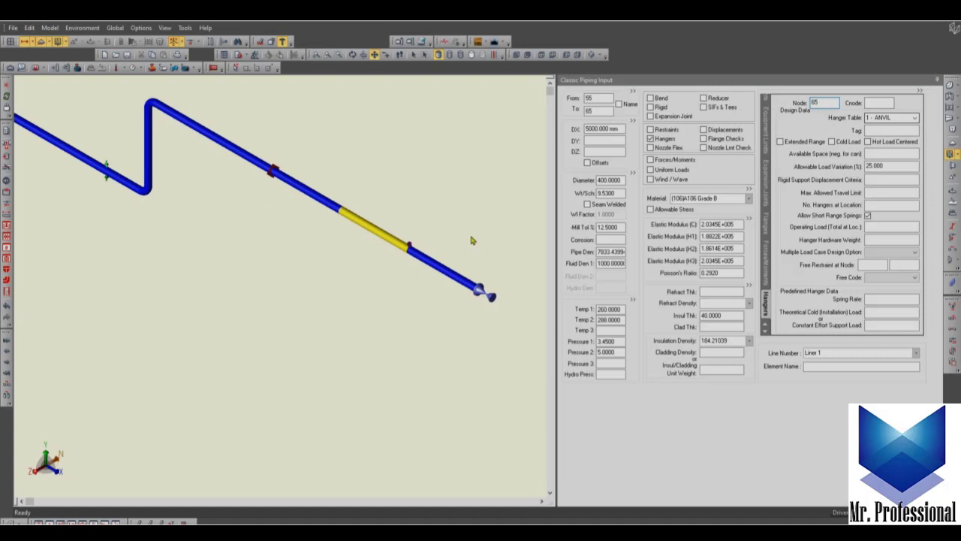
{"action": "left_click", "coordinate": [914, 118]}
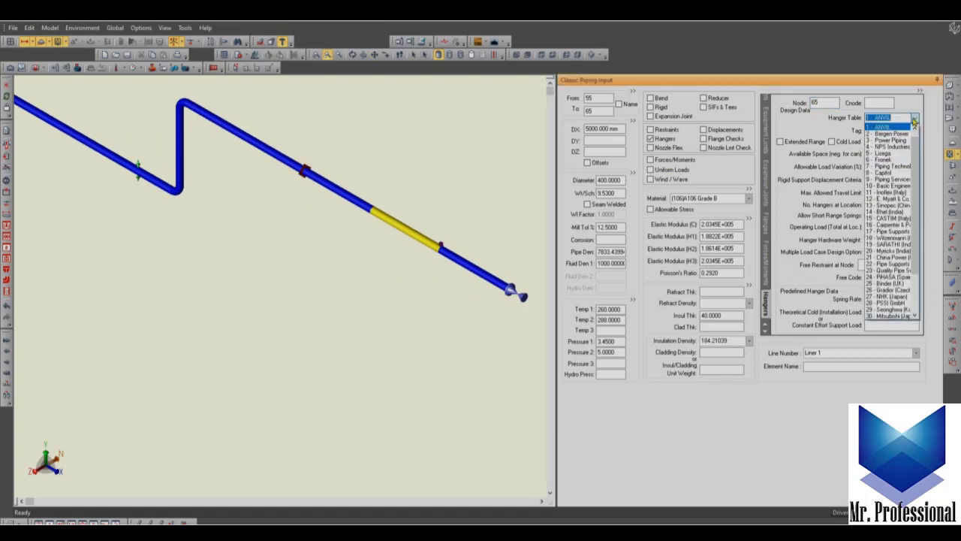
{"action": "left_click_drag", "start_coordinate": [915, 148], "coordinate": [914, 123]}
{"action": "left_click", "coordinate": [914, 118]}
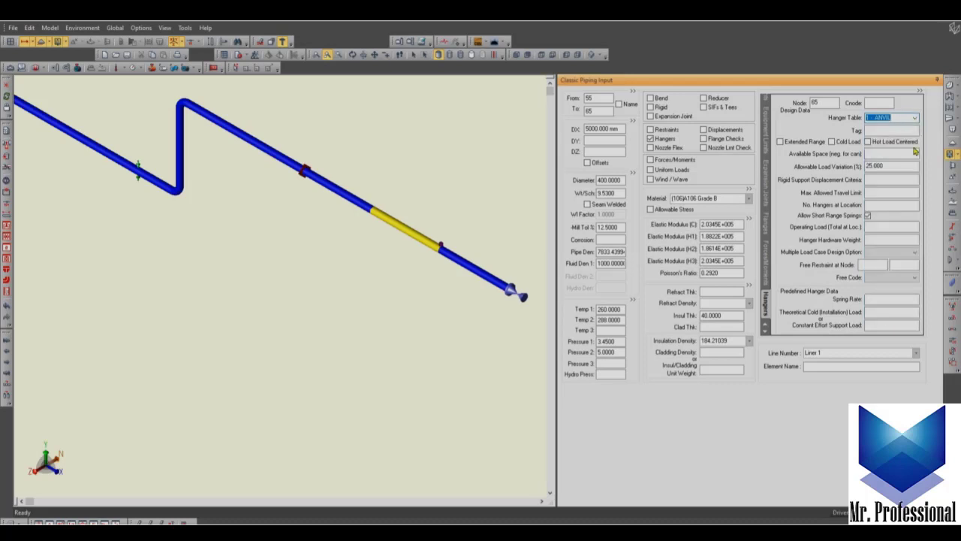
Predefine the hanger at node 65 with a spring rate of 33 and a theoretical cold (installation) load of 1200
{"action": "left_click", "coordinate": [891, 299]}
{"action": "type", "text": "33"}
{"action": "double_click", "coordinate": [892, 299]}
{"action": "left_click", "coordinate": [871, 314]}
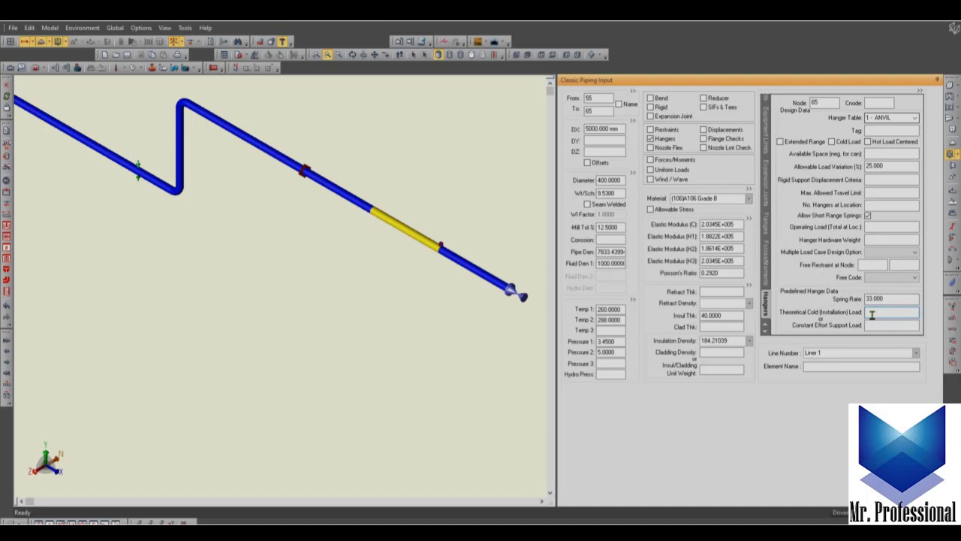
{"action": "type", "text": "1200"}
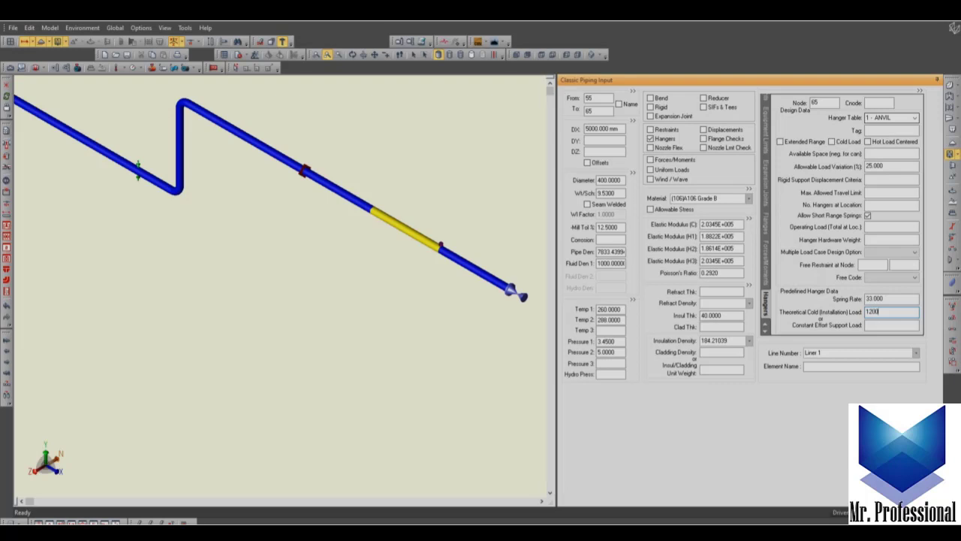
{"action": "key", "text": "Tab"}
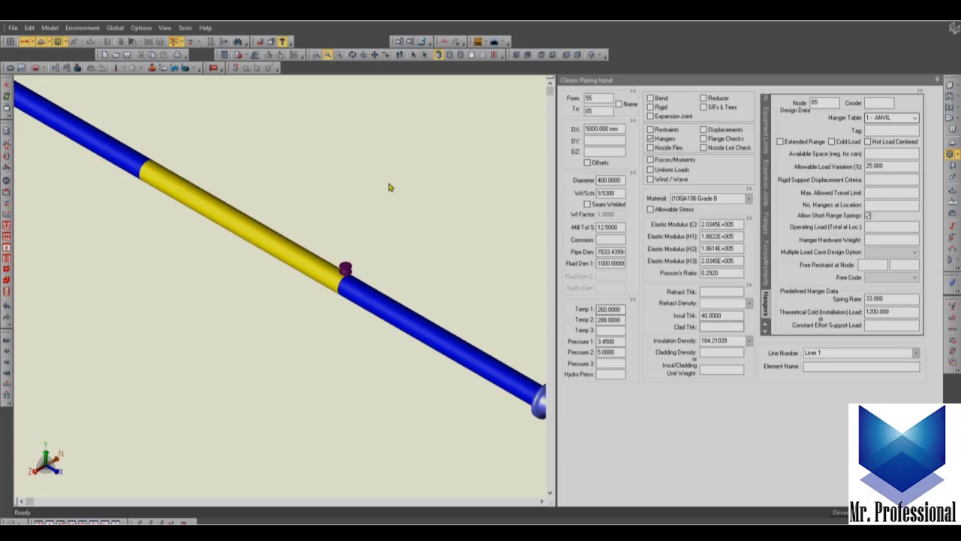
{"action": "middle_click_drag", "start_coordinate": [456, 286], "coordinate": [13, 279]}
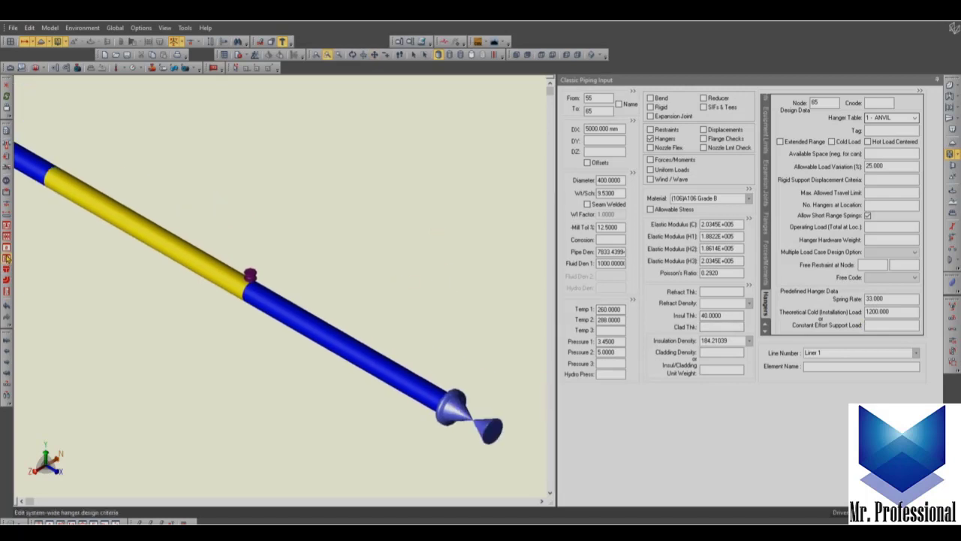